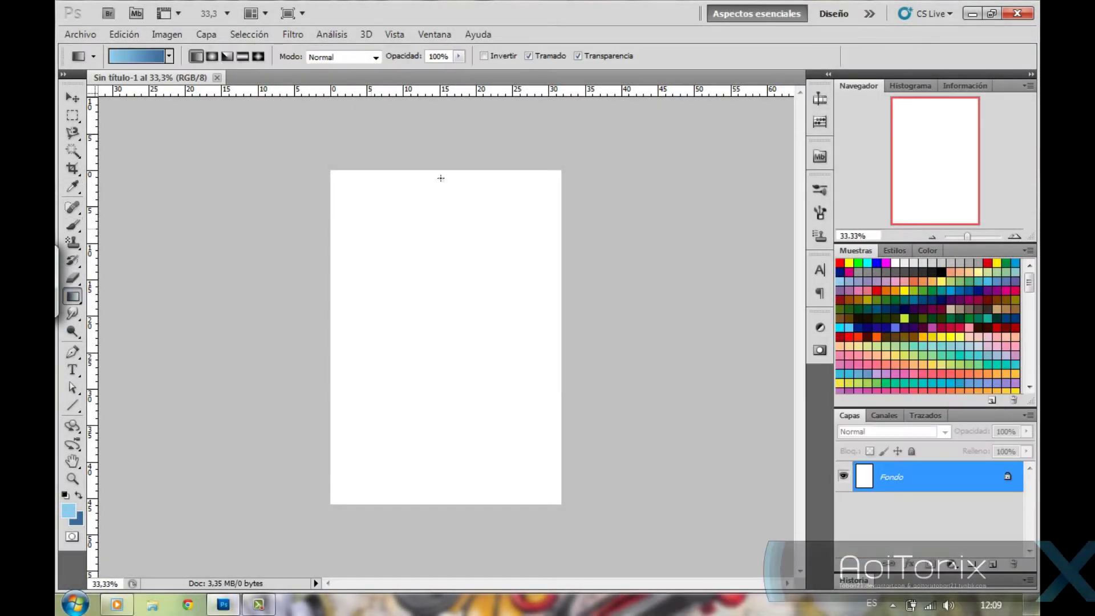
- Fill the background with a blue sky gradient and add an empty layer, Capa 1, above it
mouse_move(441, 178)
left_mouse_down()
mouse_move(448, 518)
mouse_move(489, 117)
left_mouse_up()
key("ctrl+shift+alt+n")
key("b")
right_click(398, 239)
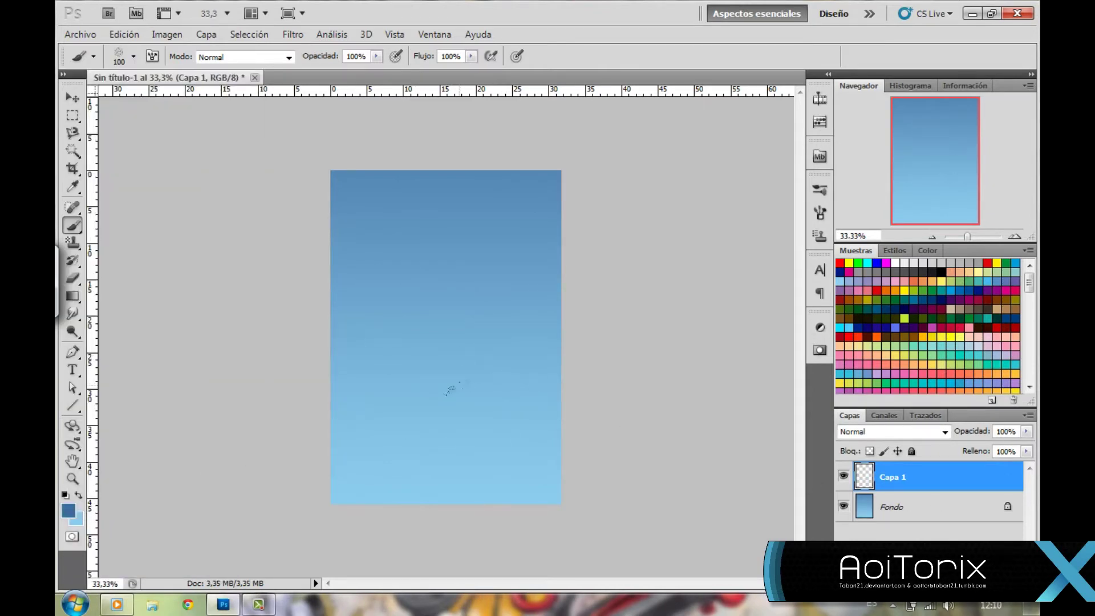
- Block in dark blue mountains, light blue clouds and a green field band along the bottom
left_click_drag(450, 389, 475, 418)
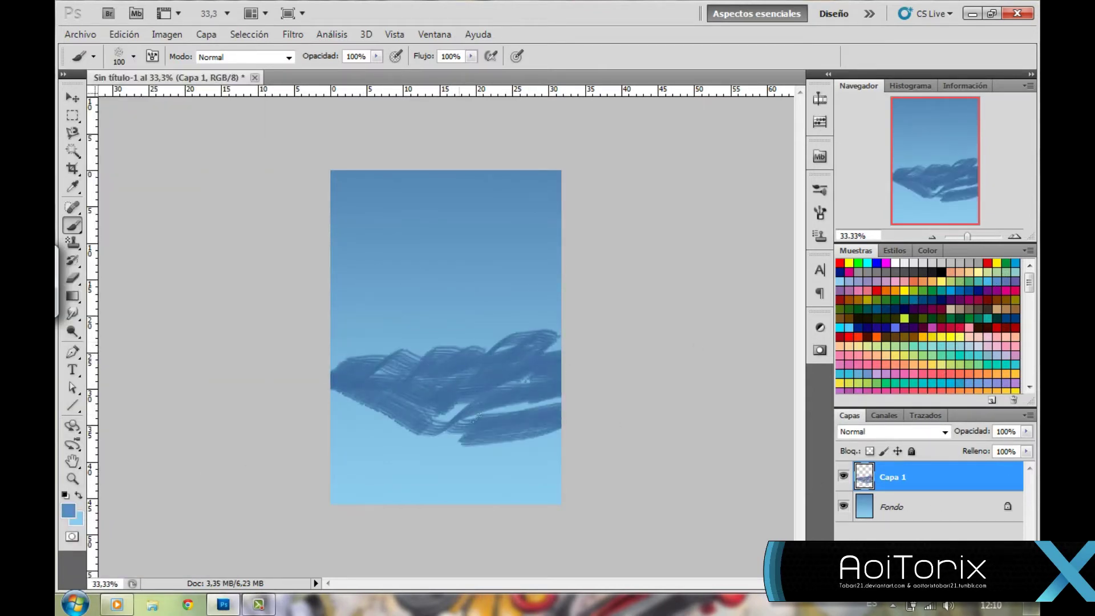
left_click_drag(365, 365, 559, 400)
left_click_drag(337, 451, 559, 439)
left_click_drag(342, 490, 559, 473)
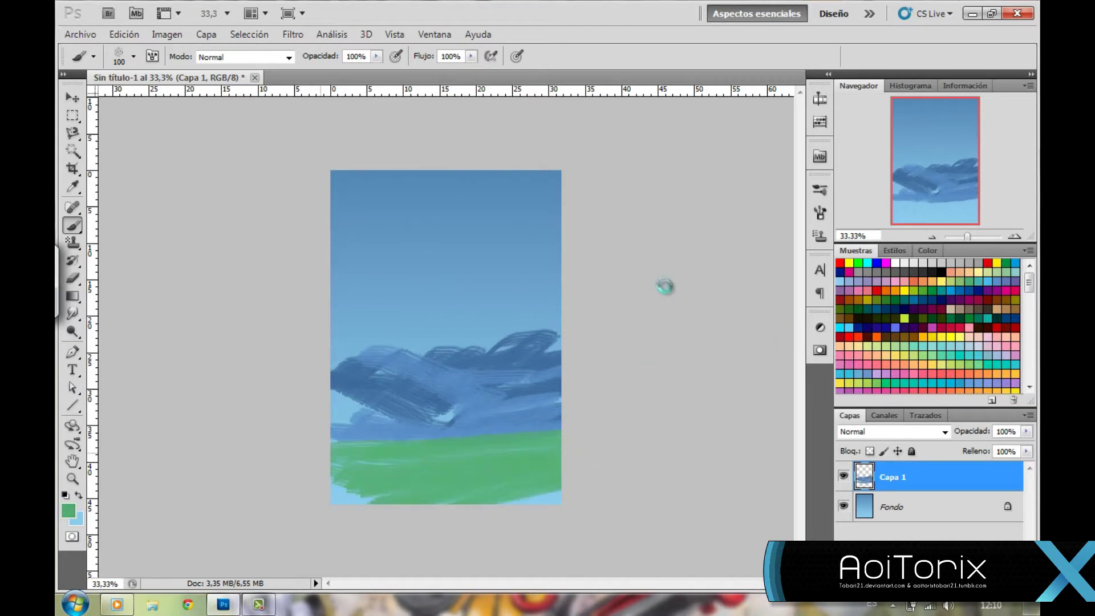
left_click_drag(353, 279, 547, 240)
left_click_drag(502, 274, 343, 319)
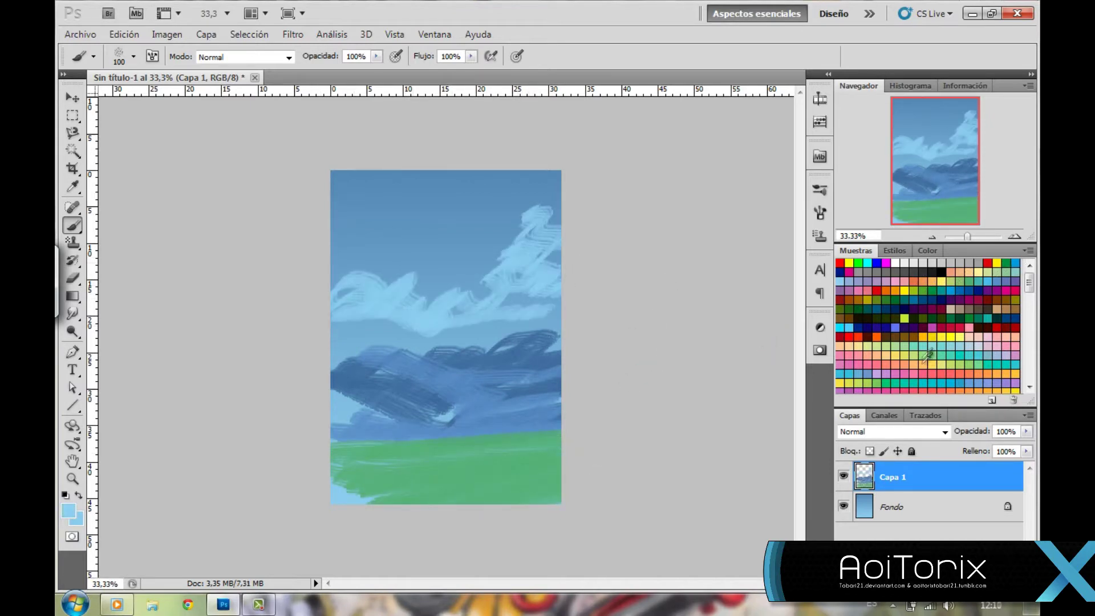
- Soften the whole painting with Filtro > Desenfoque > Desenfoque gaussiano
left_click(293, 34)
left_click(542, 247)
left_click(134, 56)
left_click_drag(230, 162, 230, 502)
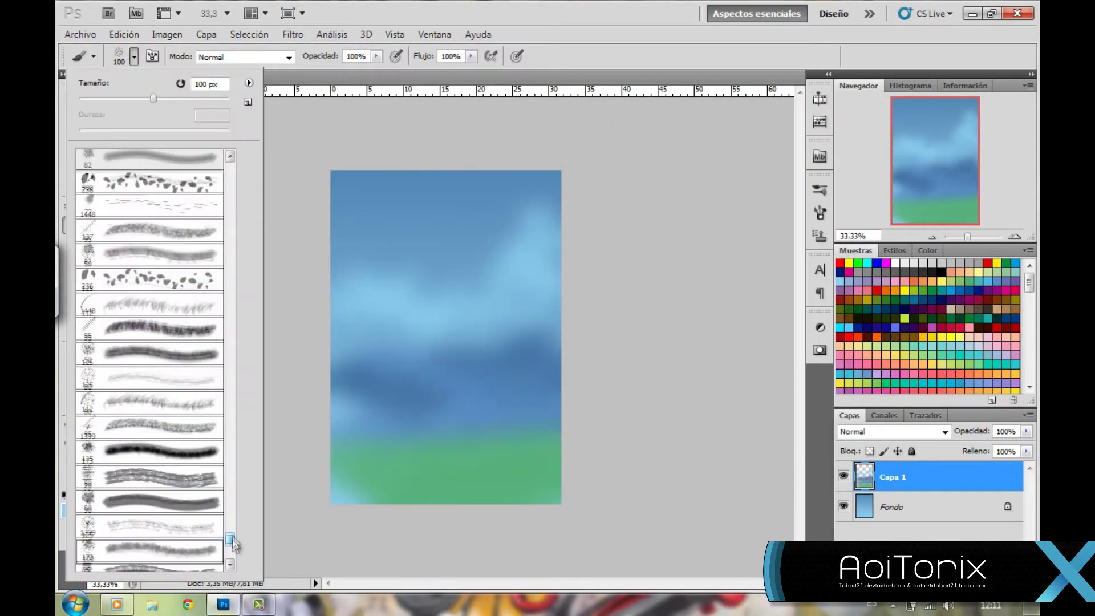
- Open and dock the History panel, reverting to the state right after the blur
double_click(160, 225)
left_click_drag(473, 411, 514, 365)
key("ctrl+z")
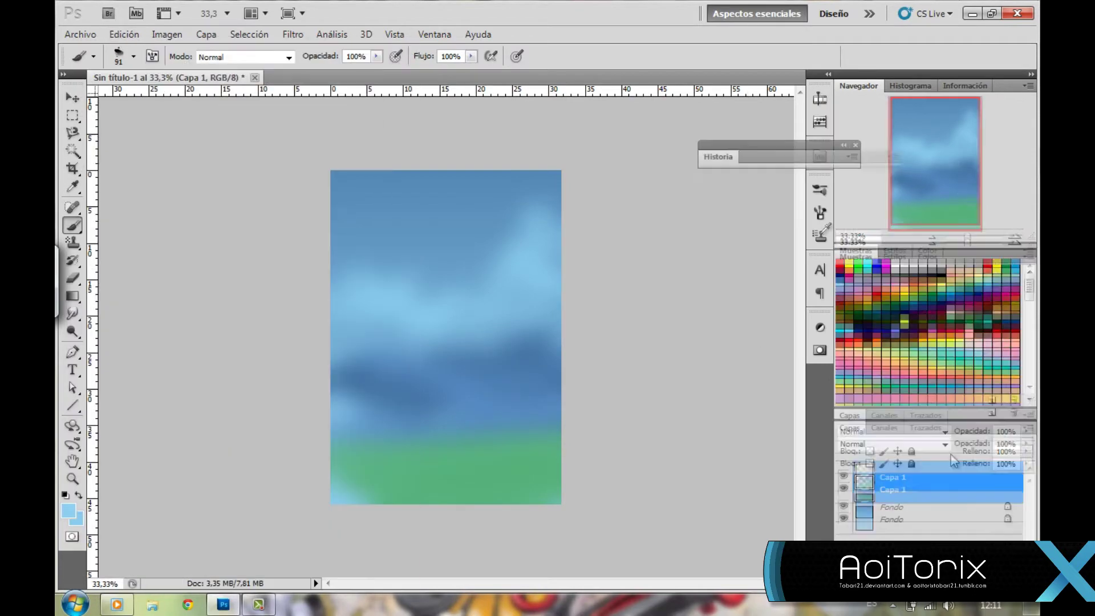
left_click_drag(1030, 197, 1030, 240)
left_click(843, 145)
left_click_drag(718, 156, 820, 98)
left_click(152, 56)
key("ctrl+z")
left_click(133, 56)
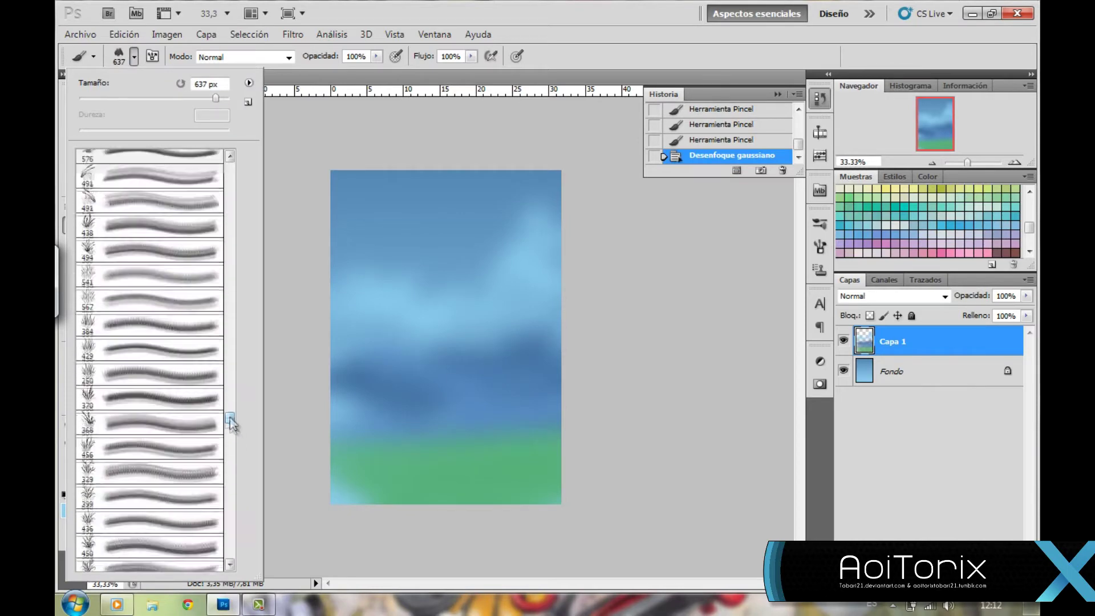
- Set a 50 px brush at 20% opacity and dab a faint stroke on the sky
left_click_drag(230, 502, 230, 353)
left_click(186, 534)
double_click(185, 535)
key("2")
left_click(133, 56)
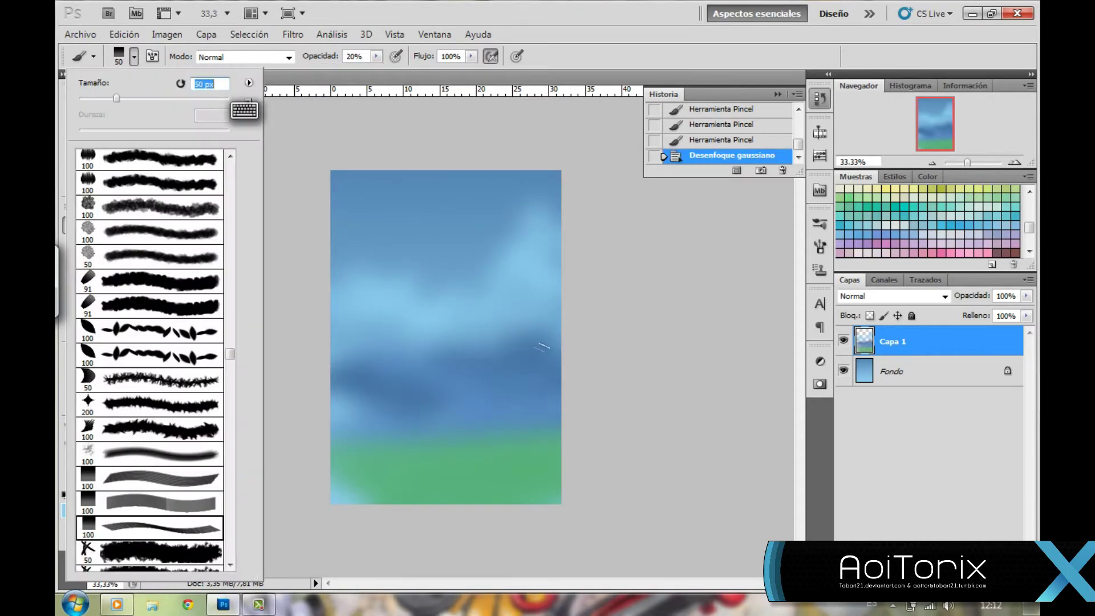
left_click(551, 354)
key("ctrl+plus")
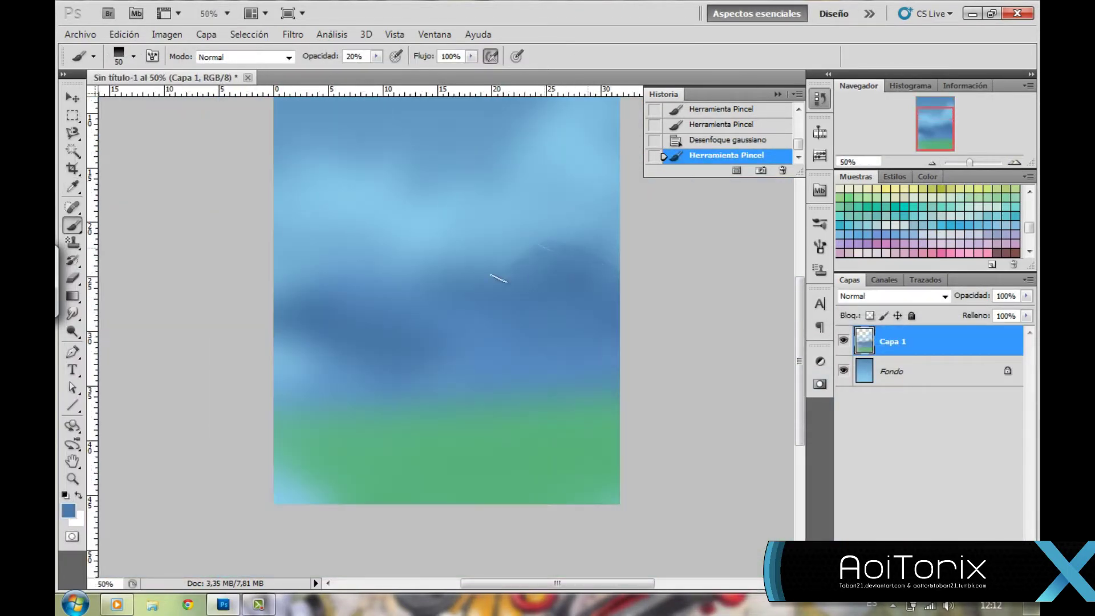
- At 51% brush opacity, paint a dark blue stroke along the mountain ridge
key("5")
key("1")
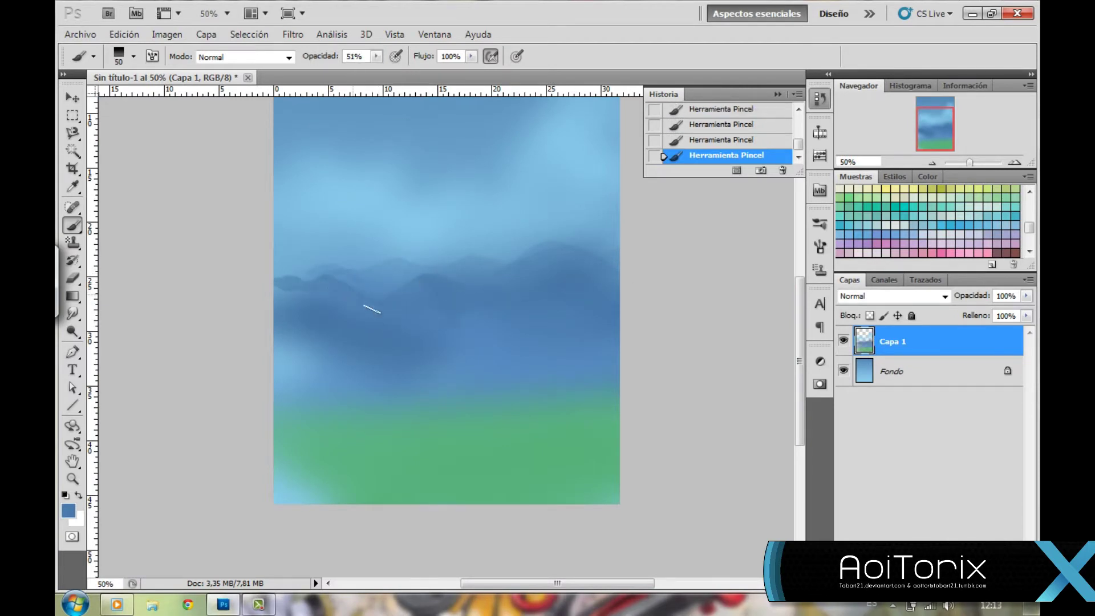
key("ctrl+plus")
key("ctrl+plus")
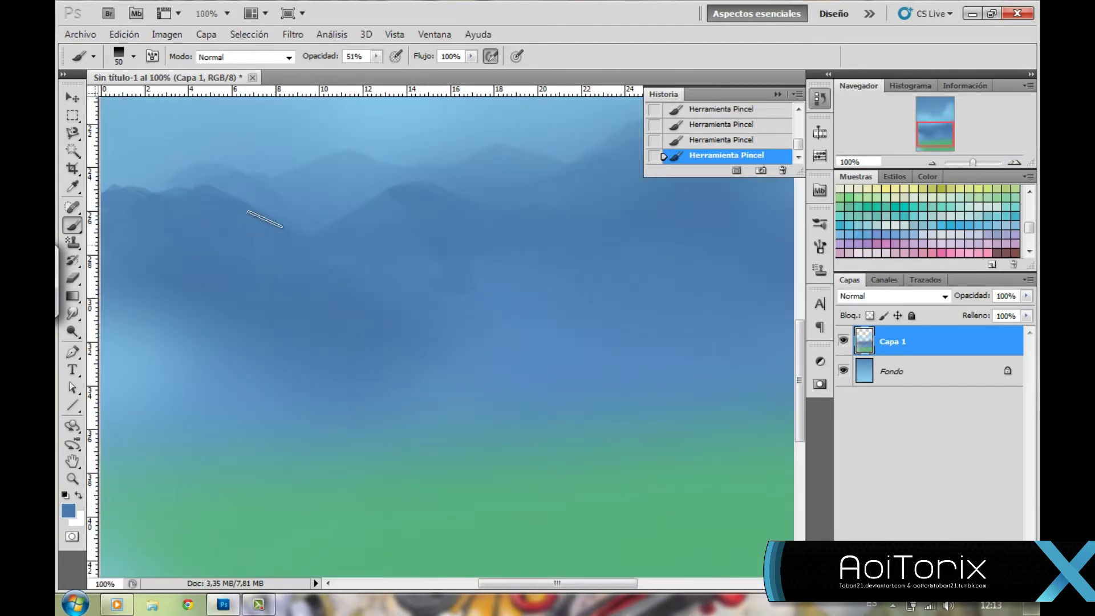
left_click(69, 510)
left_click(929, 343)
left_click_drag(442, 185, 539, 246)
- Raise opacity to 88–93% and enlarge the brush to 47 px to paint a dark band below the mountains
right_click(153, 170)
double_click(223, 199)
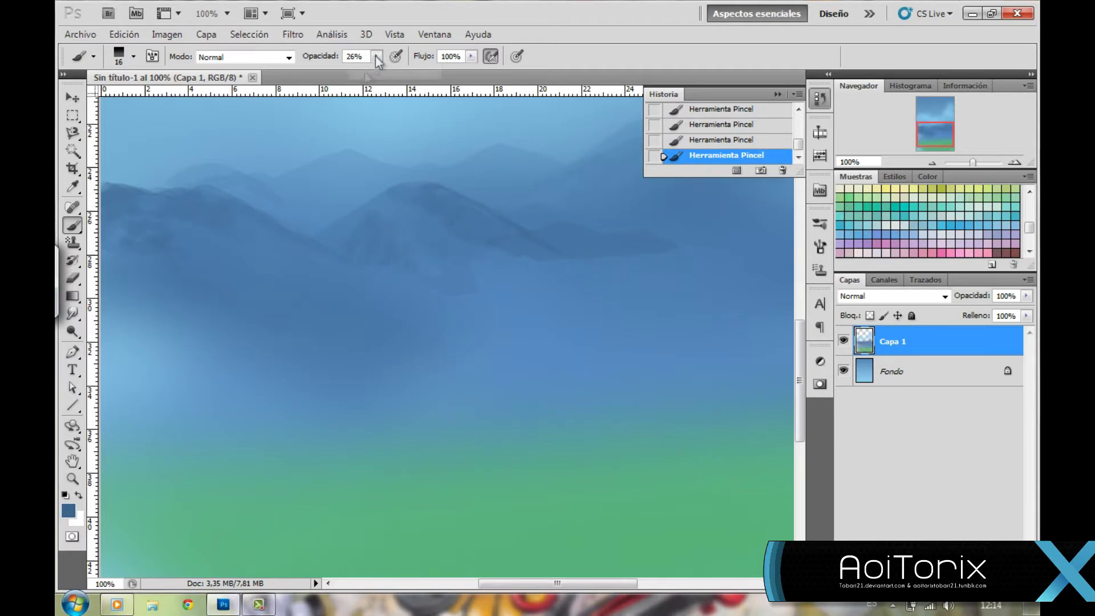
key("ctrl+minus")
left_click_drag(377, 56, 421, 71)
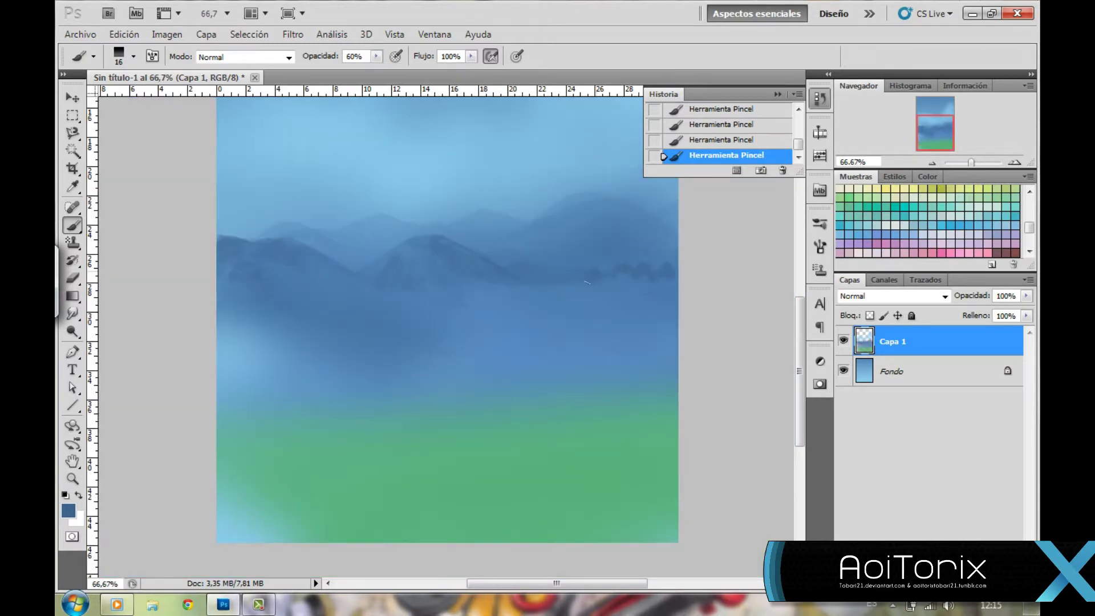
key("8")
key("8")
left_click_drag(503, 285, 648, 297)
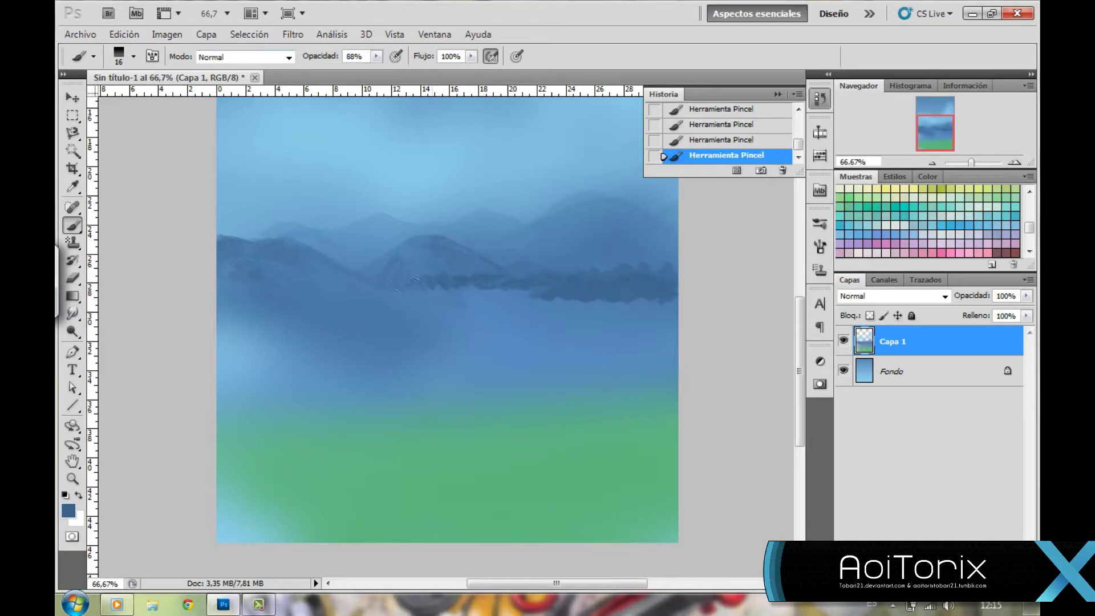
key("9")
key("3")
left_click_drag(676, 311, 308, 289)
- Pick a darker blue and paint a jagged ridge stroke on the right
left_click(69, 511)
left_click(998, 345)
left_click(134, 56)
left_click_drag(520, 296, 633, 276)
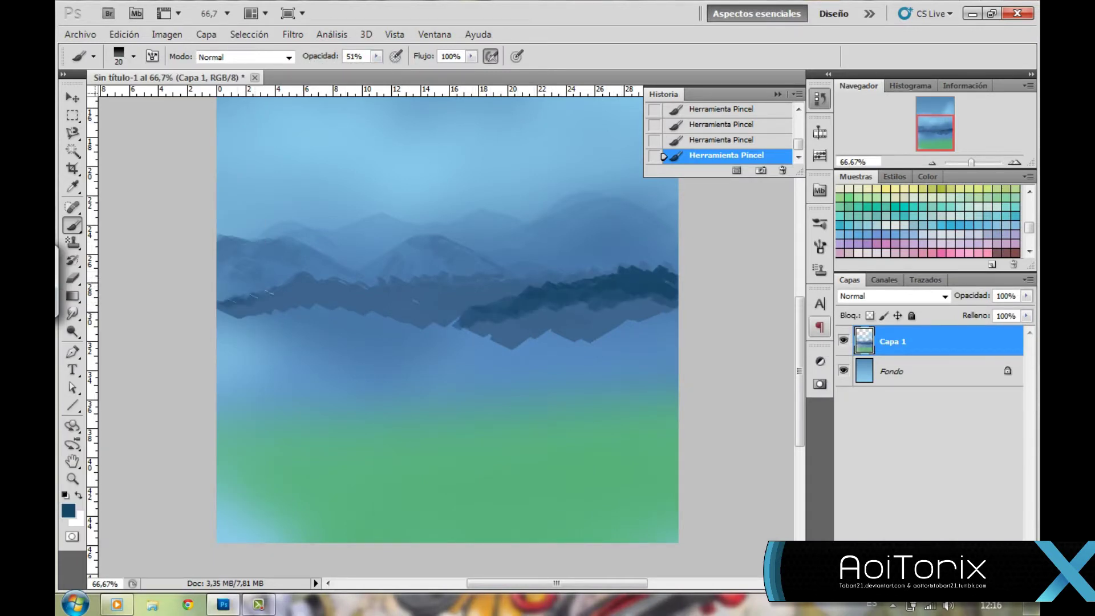
- Paint dark wavy ridges, then layer translucent blue strokes at 51% opacity down toward the field
left_click_drag(220, 308, 492, 341)
mouse_move(219, 320)
left_mouse_down()
mouse_move(562, 377)
mouse_move(636, 342)
left_mouse_up()
left_click(68, 511)
left_click(1034, 350)
left_click_drag(377, 56, 358, 79)
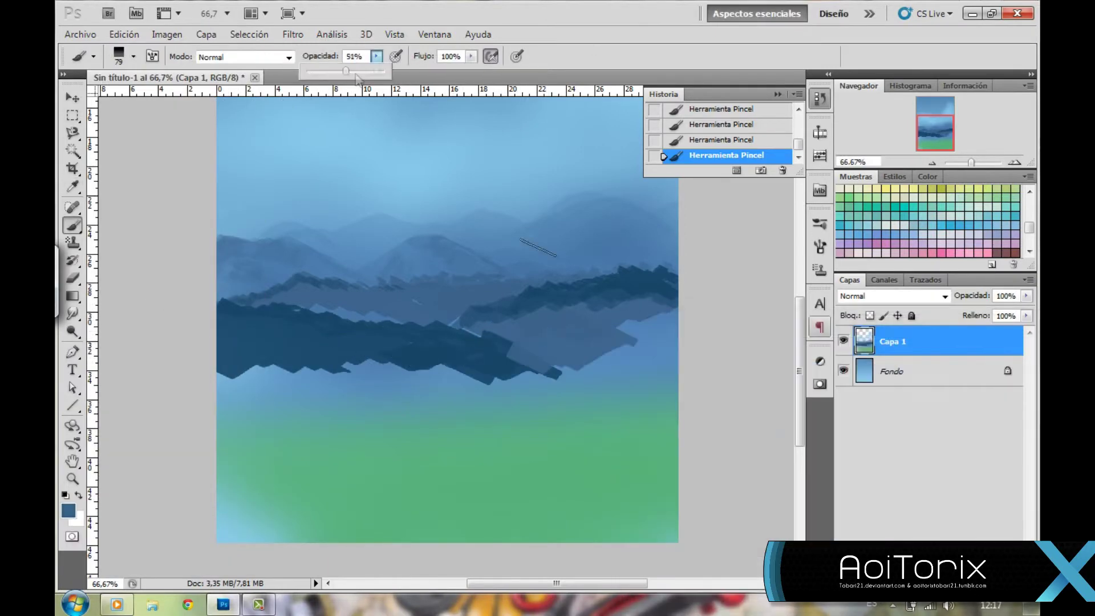
left_click_drag(676, 317, 405, 387)
left_click_drag(220, 343, 447, 399)
left_click_drag(220, 371, 676, 319)
left_click_drag(219, 411, 502, 428)
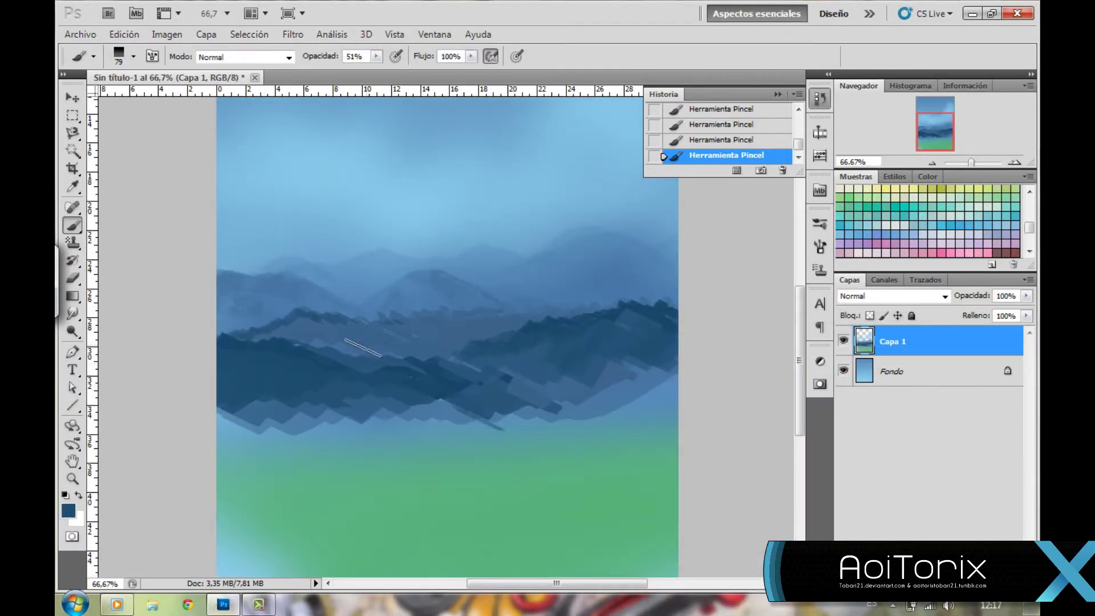
left_click_drag(393, 335, 497, 320)
- Drop brush opacity to 9% and switch to the Smudge tool with a 22 px brush
left_click_drag(376, 56, 338, 73)
key("ctrl+1")
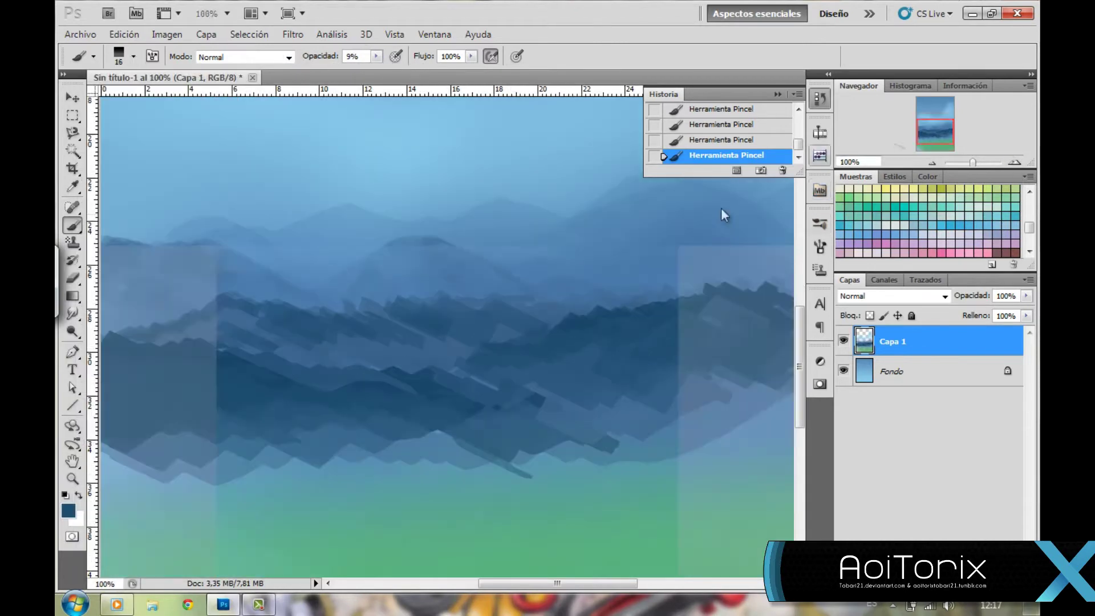
key("ctrl+minus")
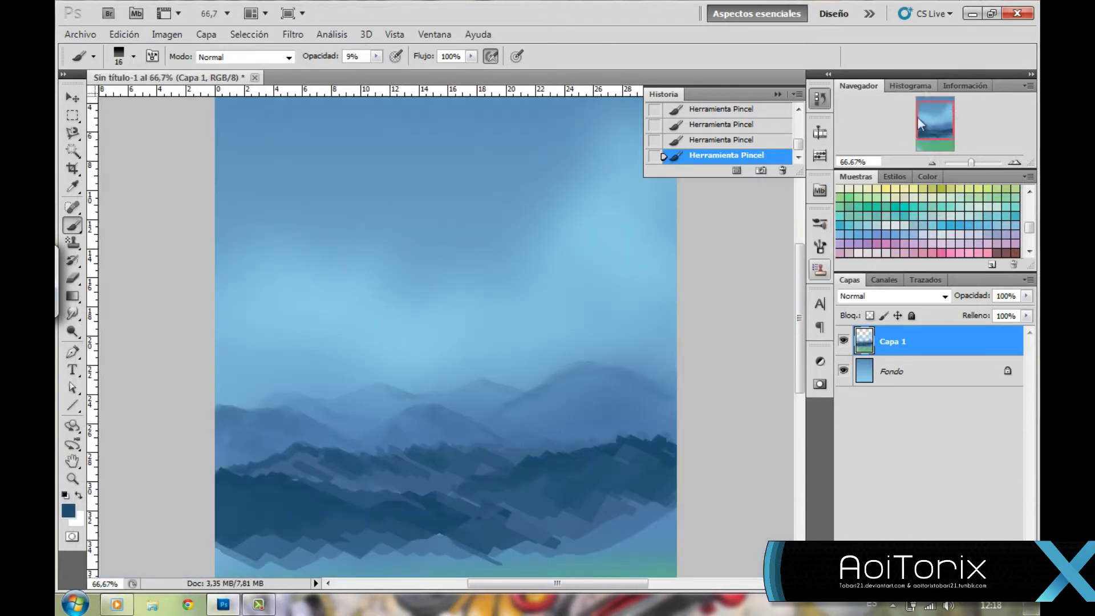
scroll(434, 342, "down", 3)
key("r")
left_click(134, 56)
double_click(154, 550)
key("ctrl+1")
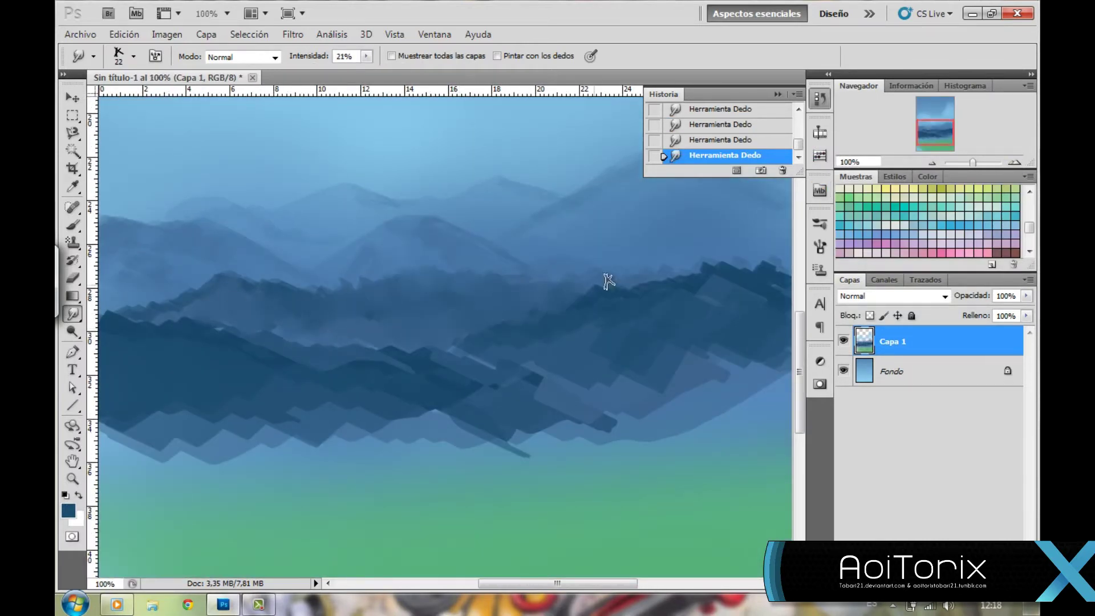
- Smudge the jagged dark mountain edges down into the lighter band
scroll(585, 287, "up", 2)
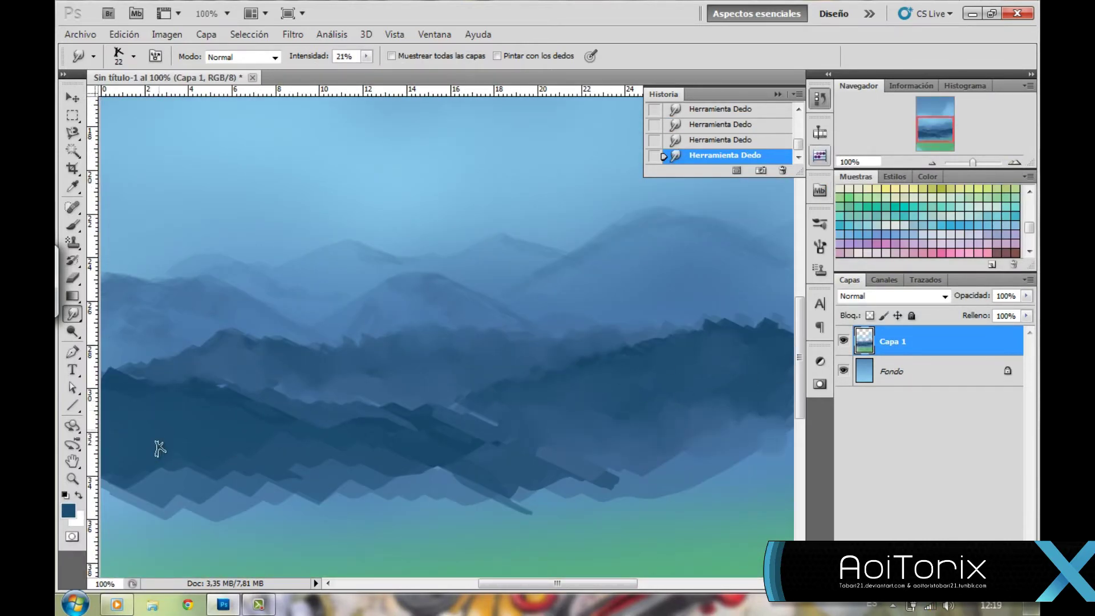
left_click_drag(394, 440, 497, 484)
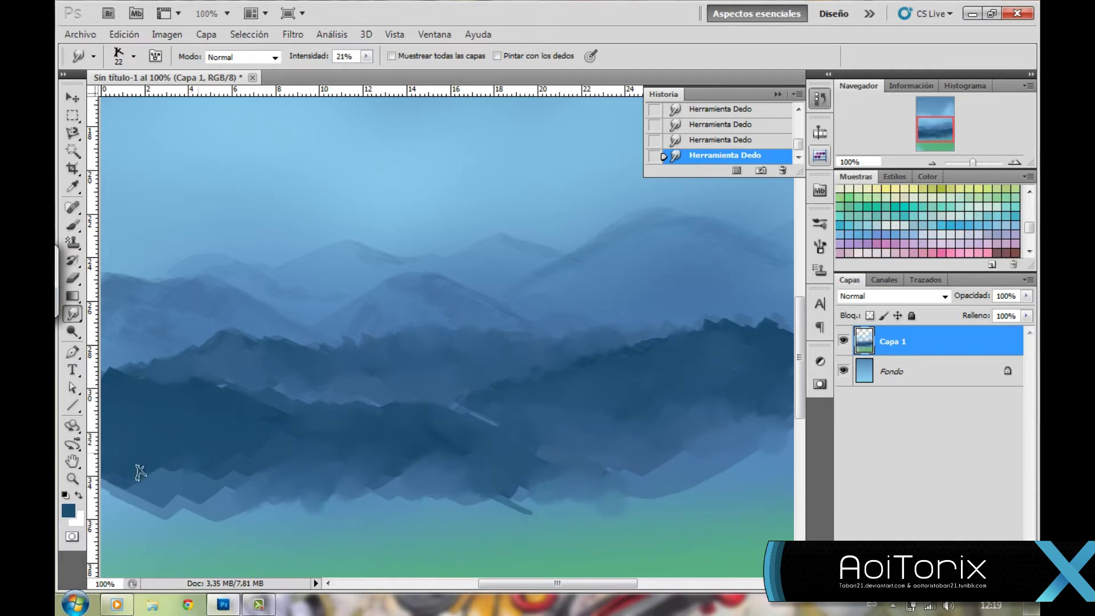
left_click_drag(169, 475, 220, 502)
- Return to the Brush with a 20 px preset, zoomed to 200% on the ridges
left_click(72, 225)
left_click(132, 56)
left_click_drag(228, 331, 228, 289)
double_click(89, 302)
key("ctrl+plus")
left_click_drag(936, 129, 918, 125)
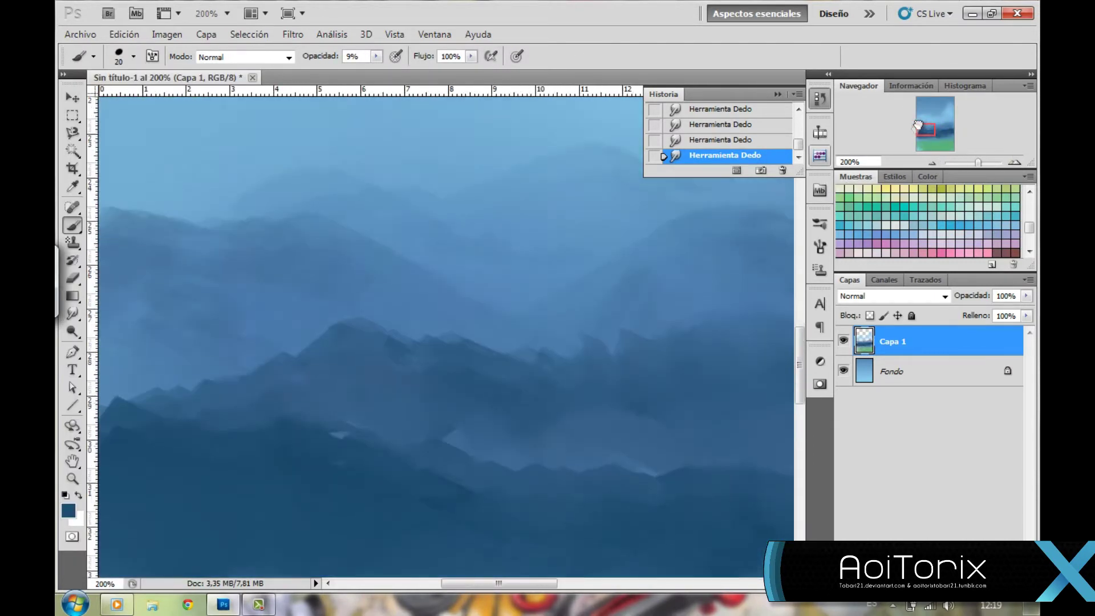
- Paint fine 4 px detail strokes at 63% opacity along the mountain ridges
key("6")
key("3")
left_click_drag(165, 359, 298, 311)
right_click(298, 311)
key("Return")
mouse_move(365, 298)
left_mouse_down()
mouse_move(582, 315)
mouse_move(785, 285)
left_mouse_up()
key("ctrl+minus")
left_click_drag(926, 133, 931, 117)
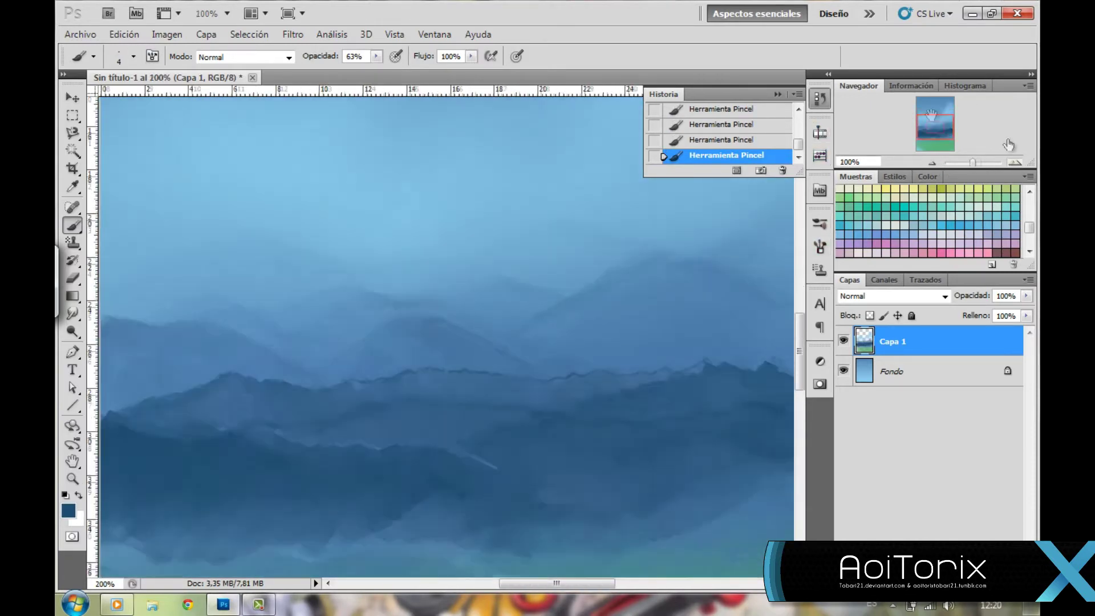
- With a 9 px brush at 33–37% opacity, paint faint dark strokes across the ridges
key("ctrl+plus")
left_click(134, 56)
double_click(89, 342)
key("3")
key("7")
left_click_drag(580, 356, 380, 331)
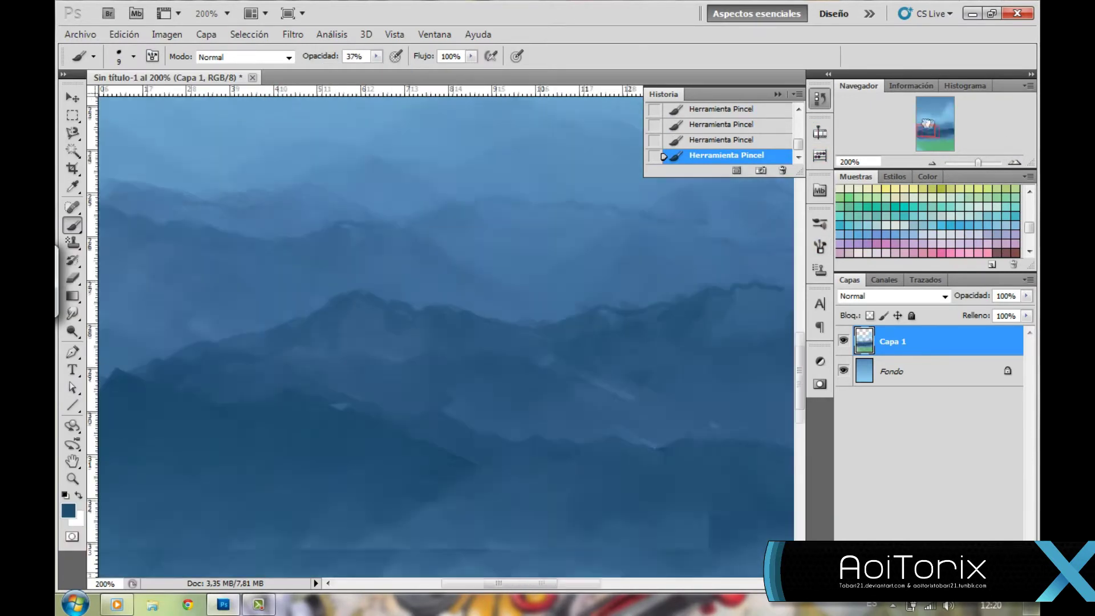
left_click_drag(798, 279, 598, 254)
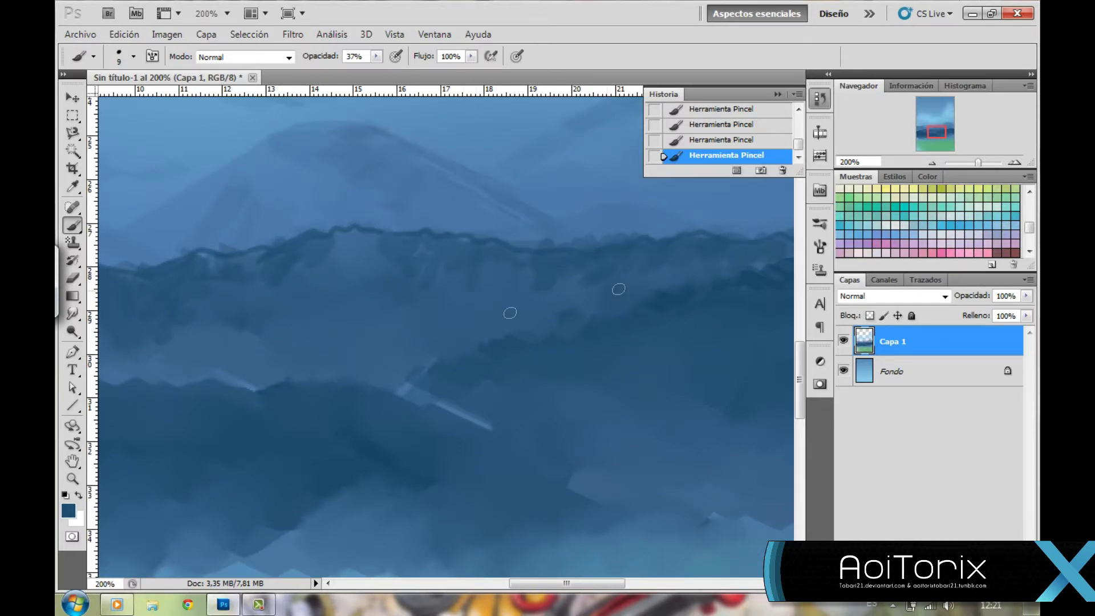
key("ctrl+minus")
key("ctrl+minus")
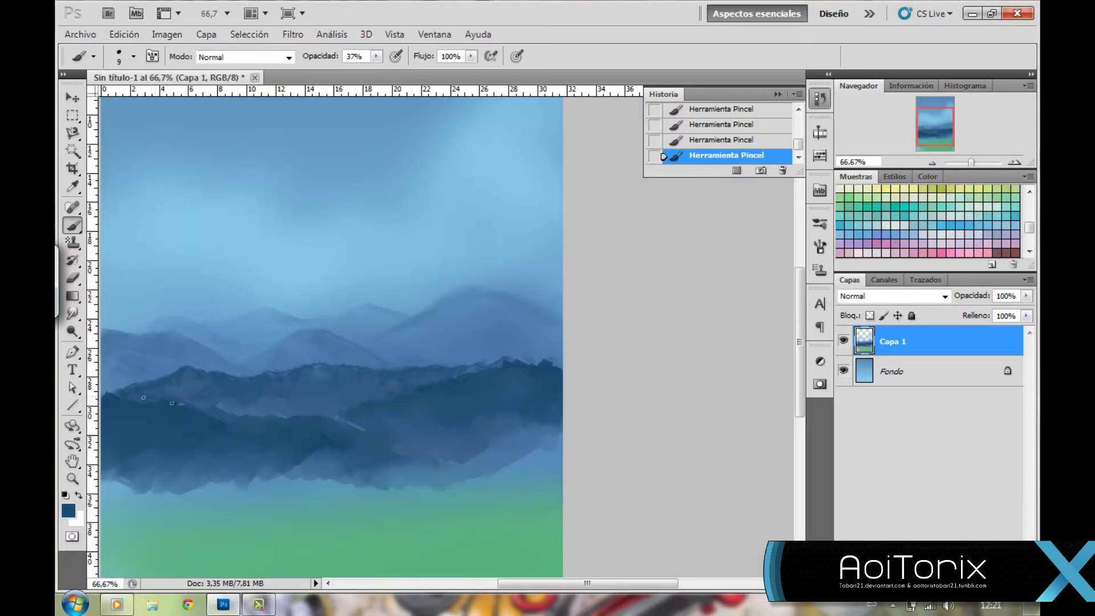
key("3")
key("3")
left_click(1014, 164)
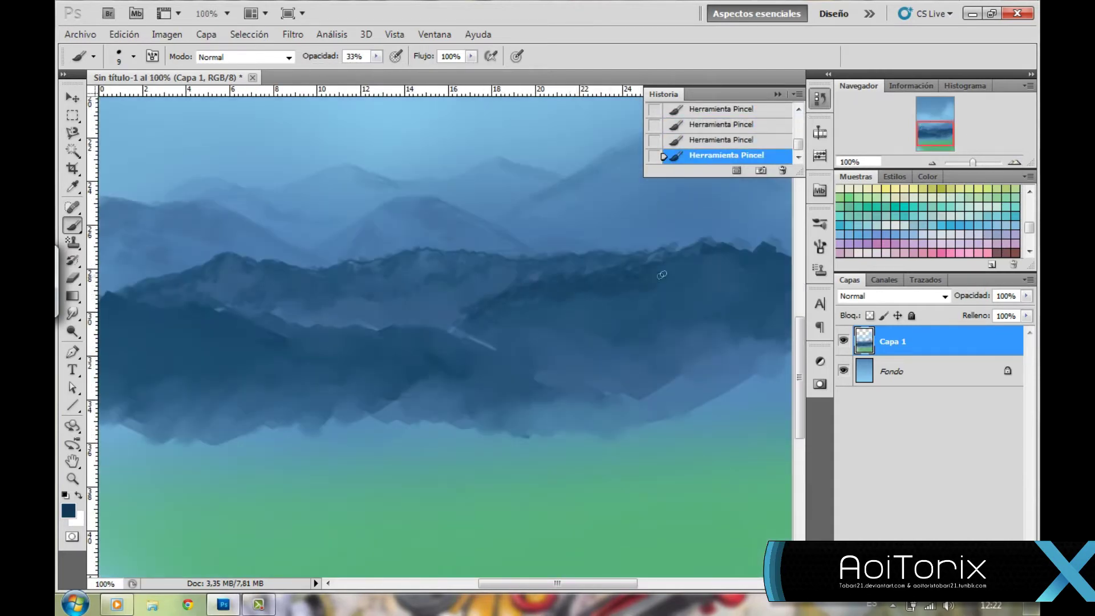
left_click_drag(569, 297, 749, 262)
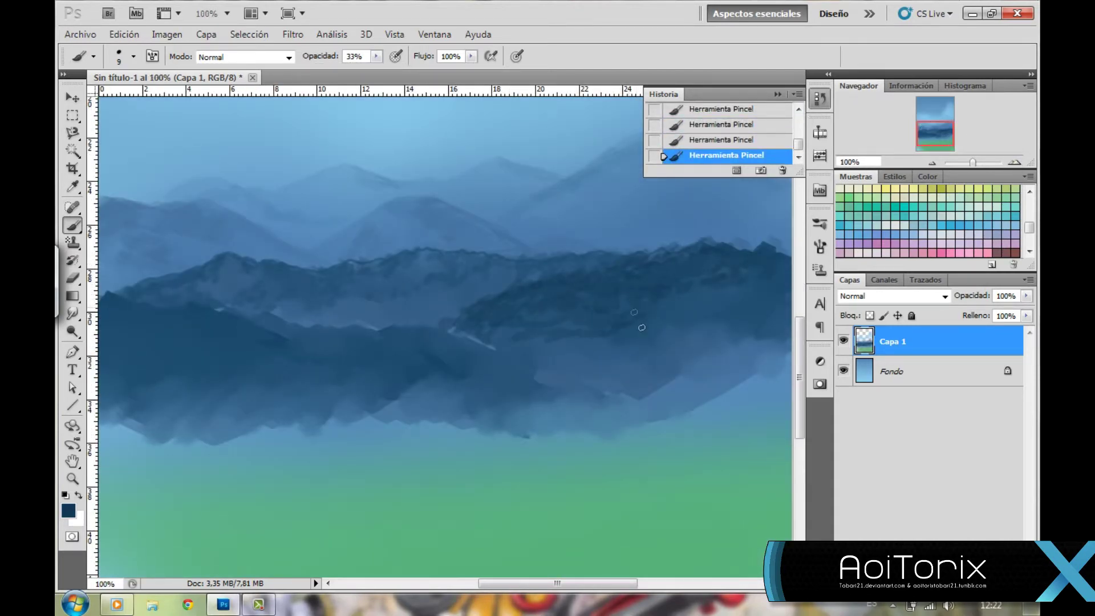
- Pick a darker blue and paint tree texture along the ridge, undoing the last stroke
scroll(633, 312, "up", 2)
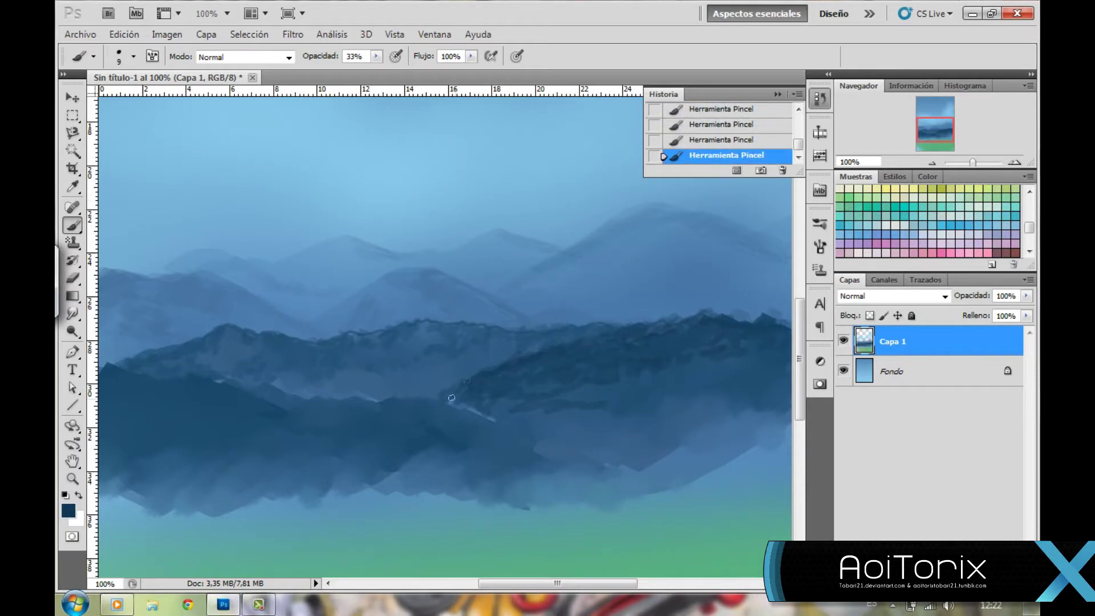
scroll(467, 380, "down", 2)
key("5")
key("5")
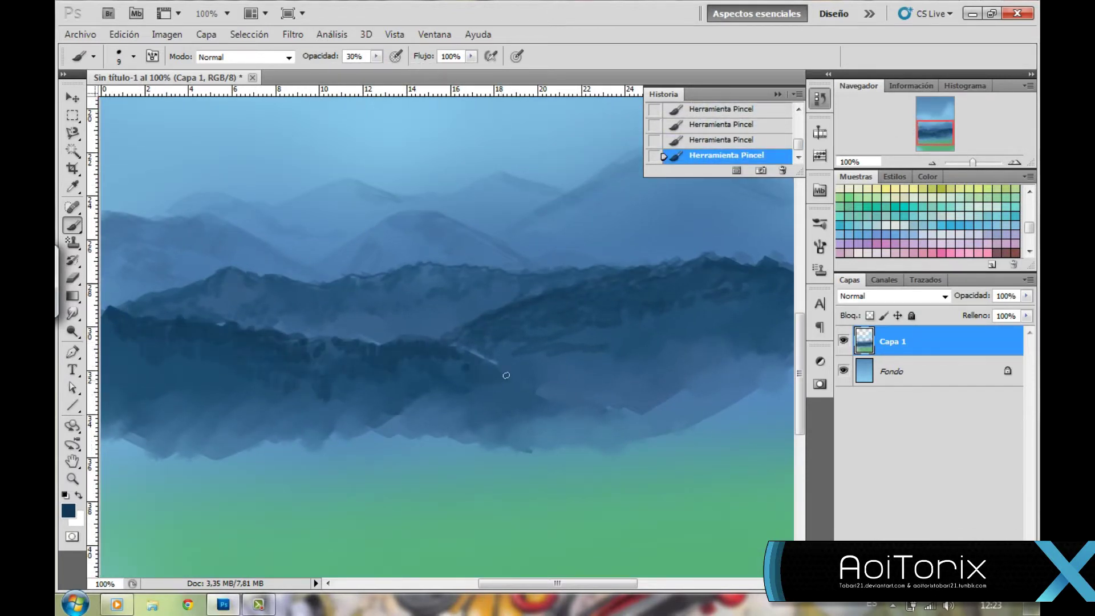
scroll(117, 371, "down", 1)
left_click(244, 347, "alt")
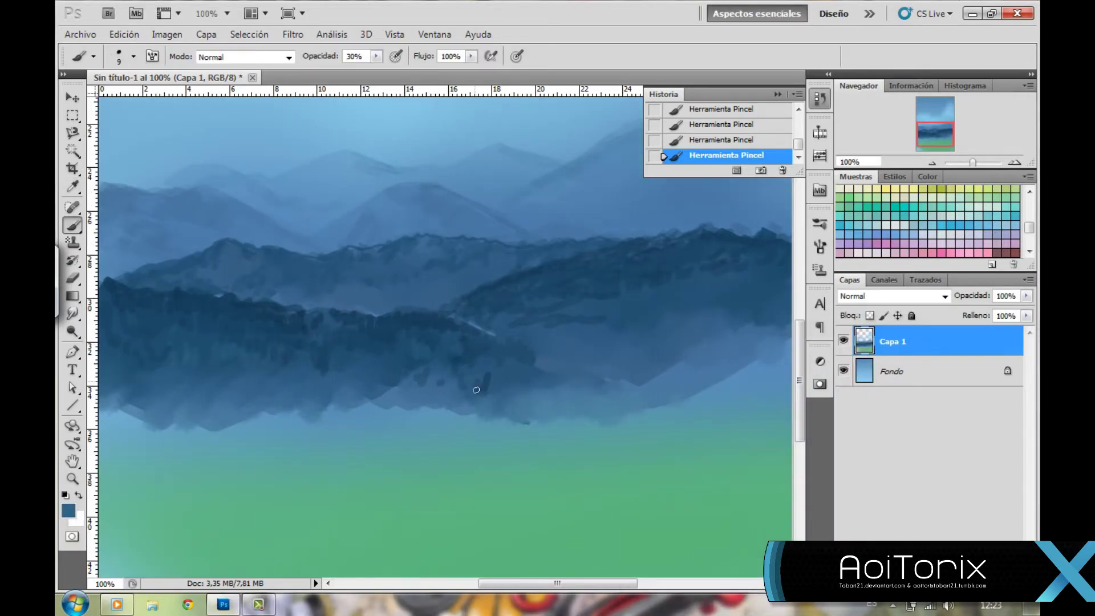
left_click_drag(508, 297, 565, 339)
left_click(565, 338, "alt")
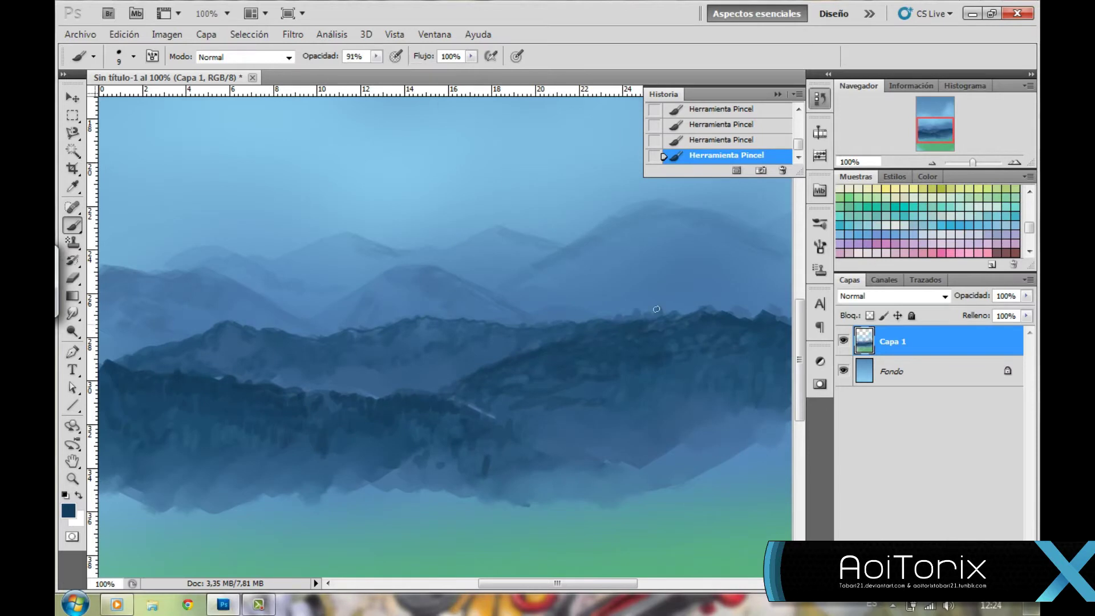
left_click_drag(635, 330, 716, 315)
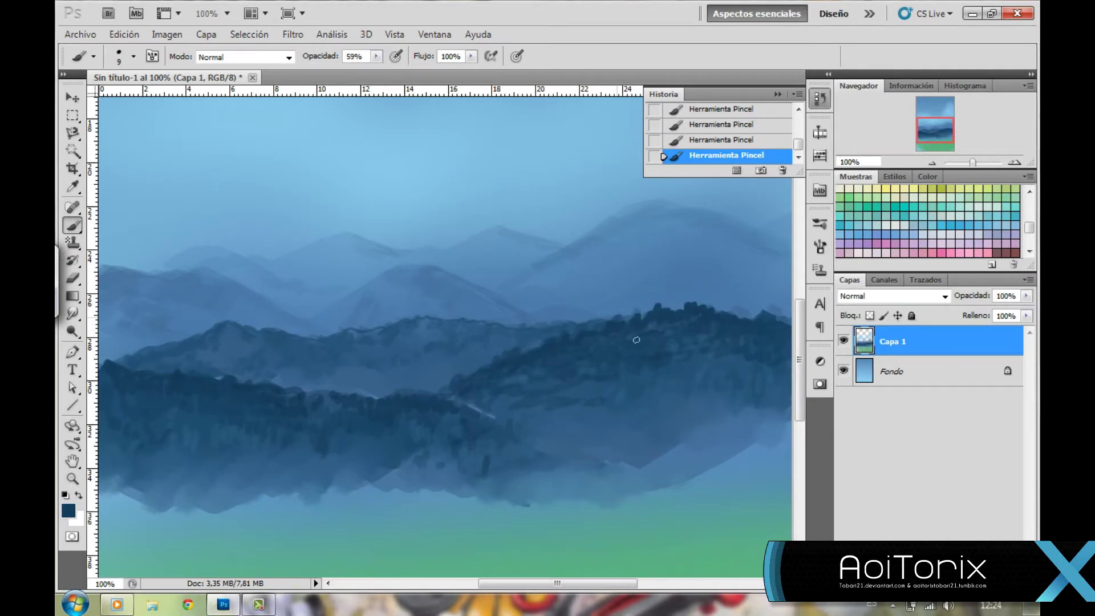
scroll(172, 340, "down", 2)
key("ctrl+z")
- Undo the last two strokes and zoom out to view the whole painting
key("1")
key("2")
key("ctrl+z")
key("ctrl+alt+z")
key("ctrl+alt+z")
key("ctrl+minus")
key("ctrl+minus")
- Paint light blue haze over the distant peaks, then enlarge the brush to 30
left_click(68, 511)
left_click(990, 343)
left_click(1015, 162)
left_click(1015, 163)
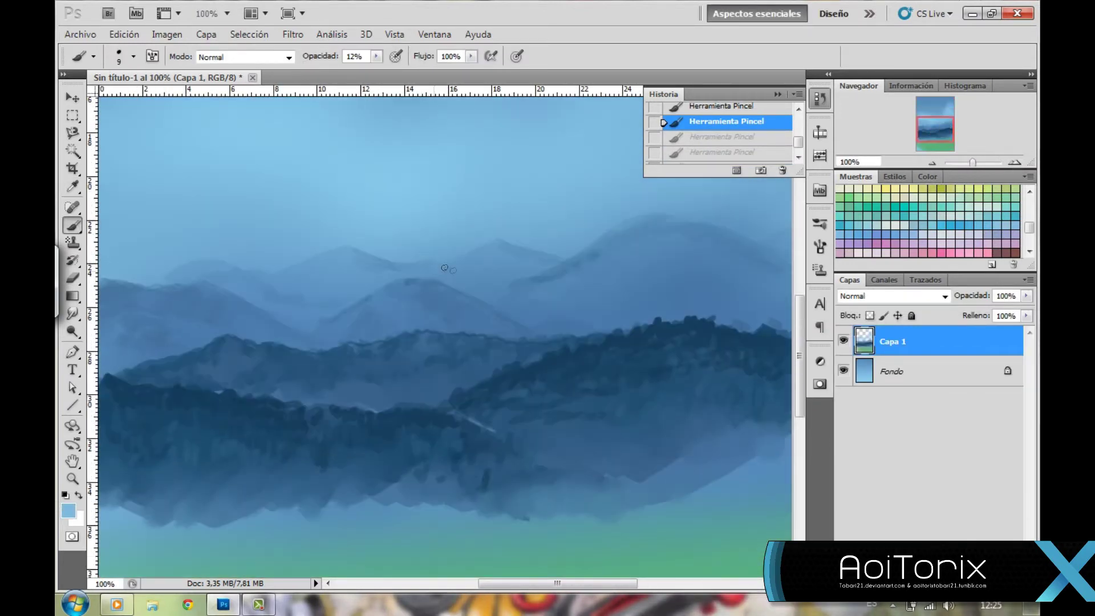
left_click_drag(449, 269, 517, 285)
key("bracketright")
key("bracketright")
key("bracketright")
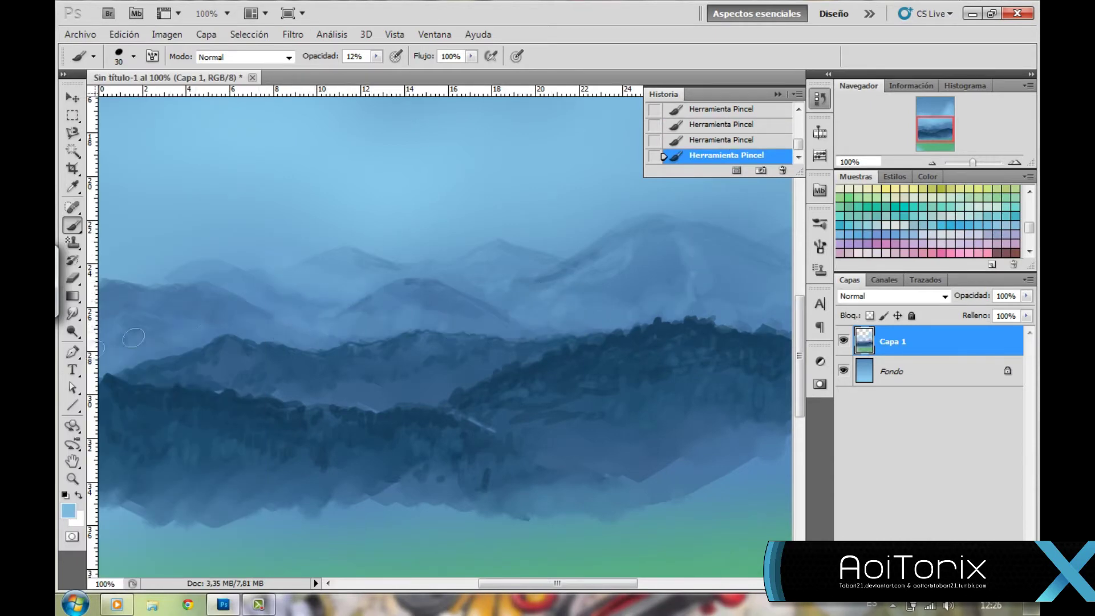
- Reframe the view and raise the brush opacity from 20% to 49%
key("ctrl+minus")
key("ctrl+minus")
key("ctrl+minus")
key("ctrl+plus")
key("2")
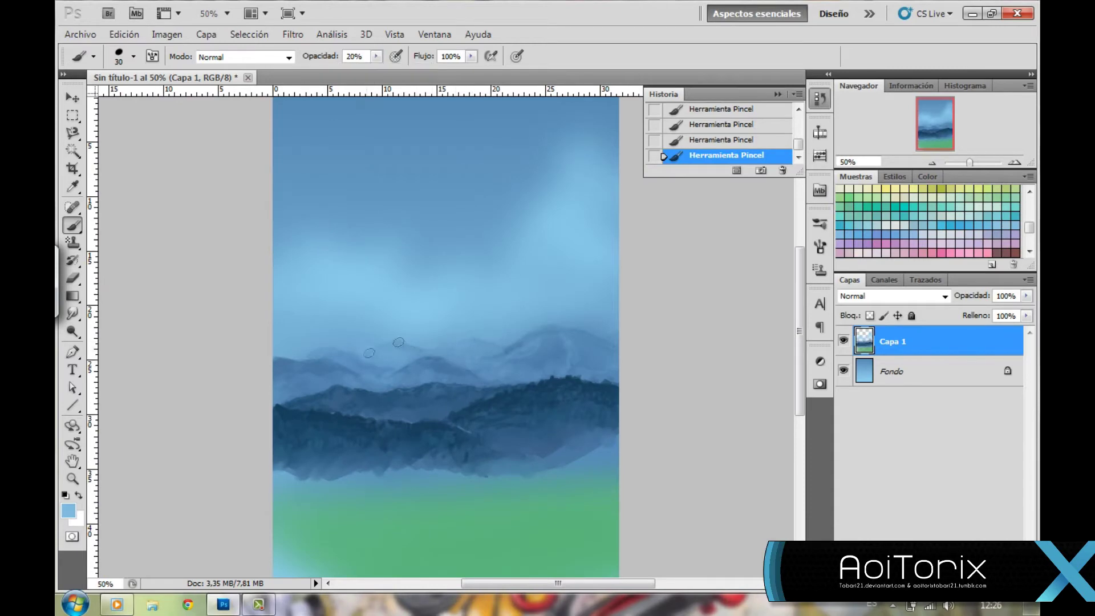
scroll(571, 320, "left", 2)
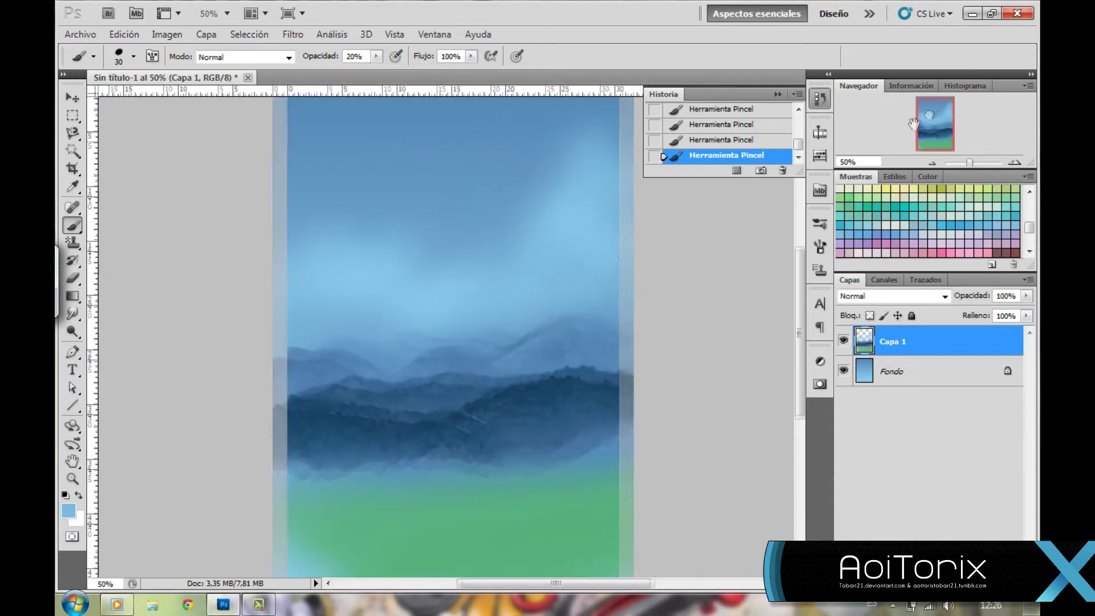
key("4")
key("9")
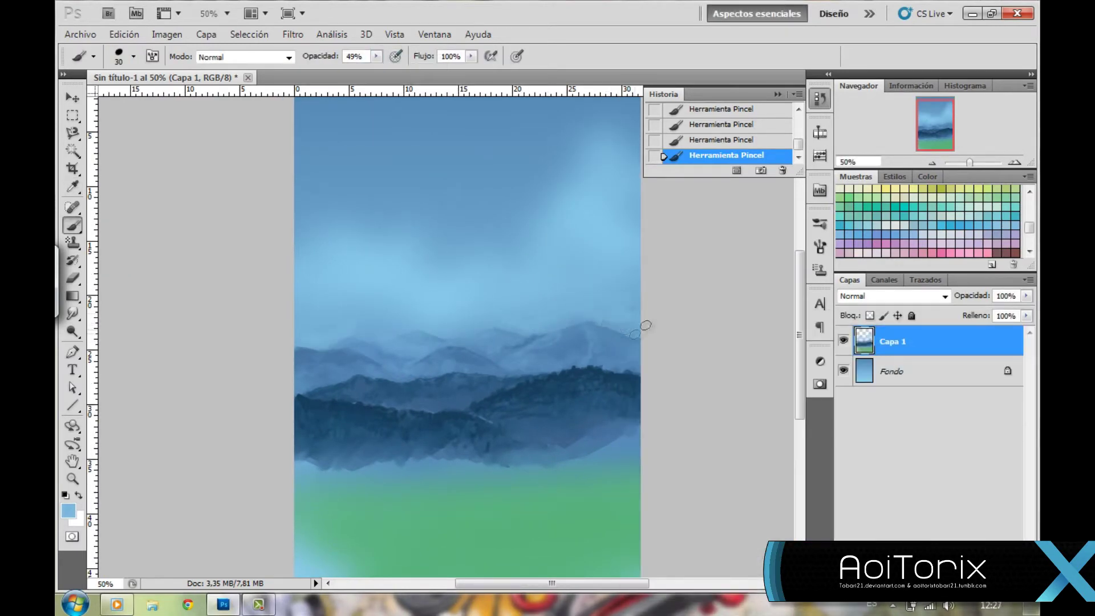
scroll(636, 301, "up", 1)
- Sample a darker blue and paint a 30% opacity stroke across the lower mountains
key("i")
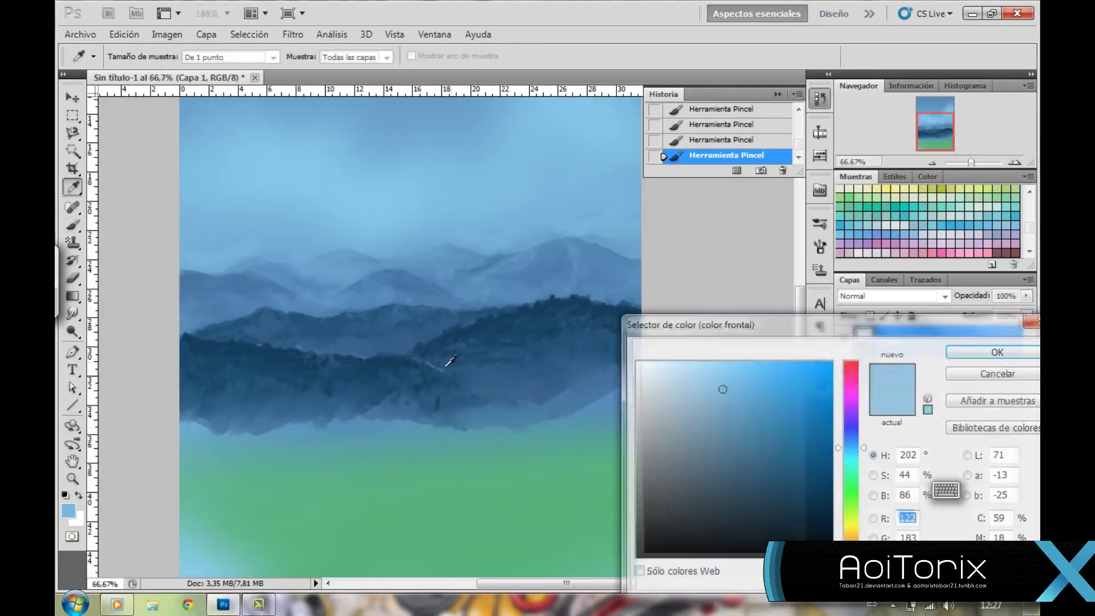
key("Return")
key("b")
key("1")
key("2")
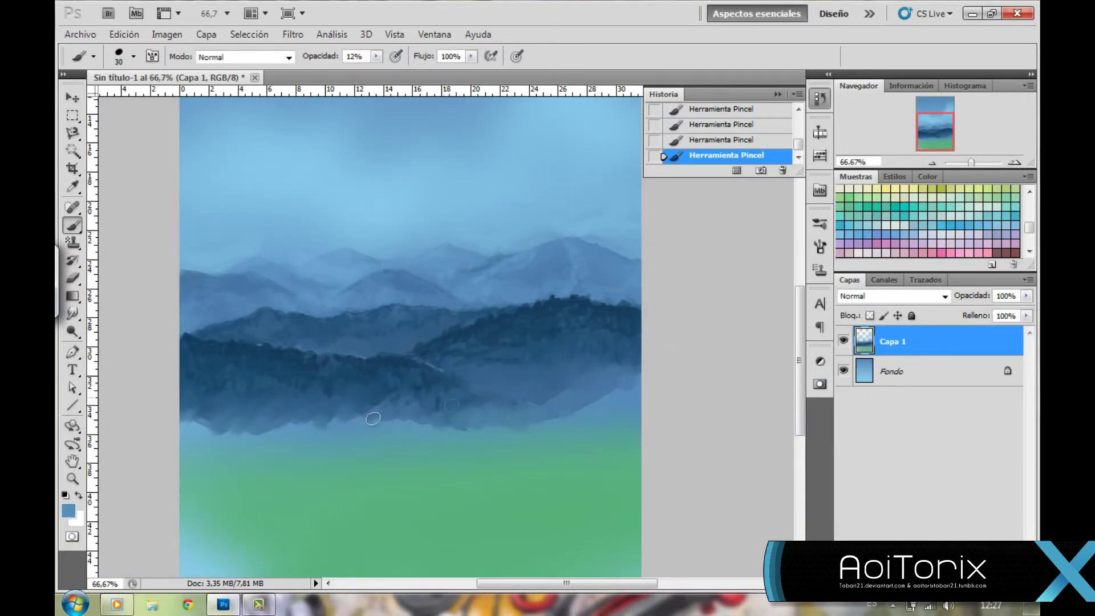
key("Return")
key("3")
left_click_drag(188, 433, 631, 388)
- Darken the lower-left edge and base of the mountains, blending them toward the field
key("4")
key("2")
key("Return")
left_click_drag(197, 457, 259, 454)
left_click(73, 314)
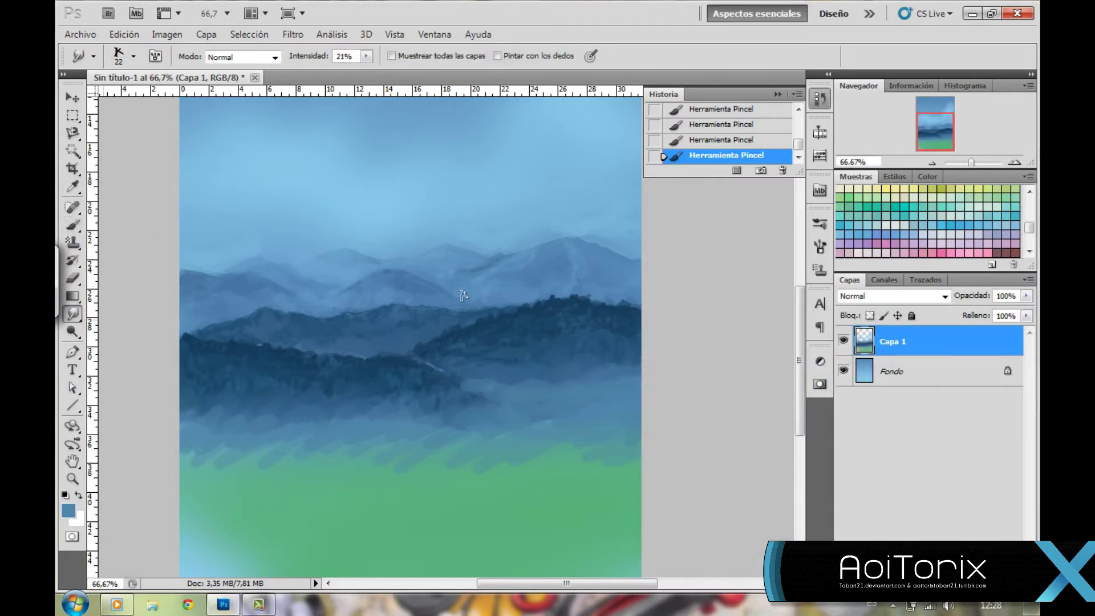
left_click(67, 509)
key("Return")
key("b")
key("ctrl+1")
left_click_drag(522, 285, 576, 310)
- Drop the brush opacity to 6% and zoom out over the foothills
key("0")
key("6")
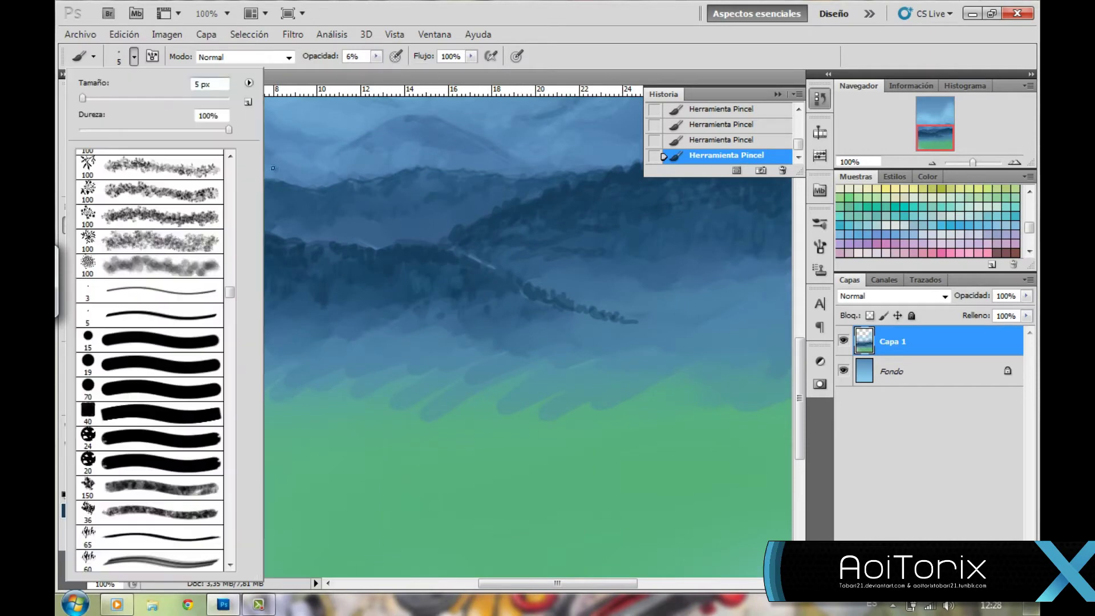
key("ctrl+minus")
key("ctrl+minus")
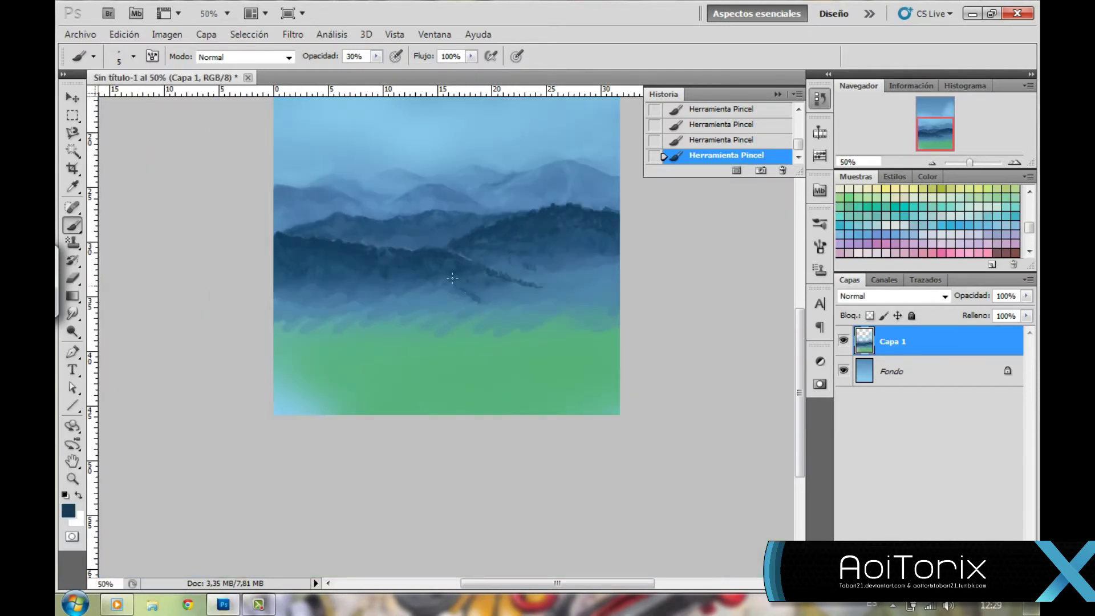
key("r")
key("b")
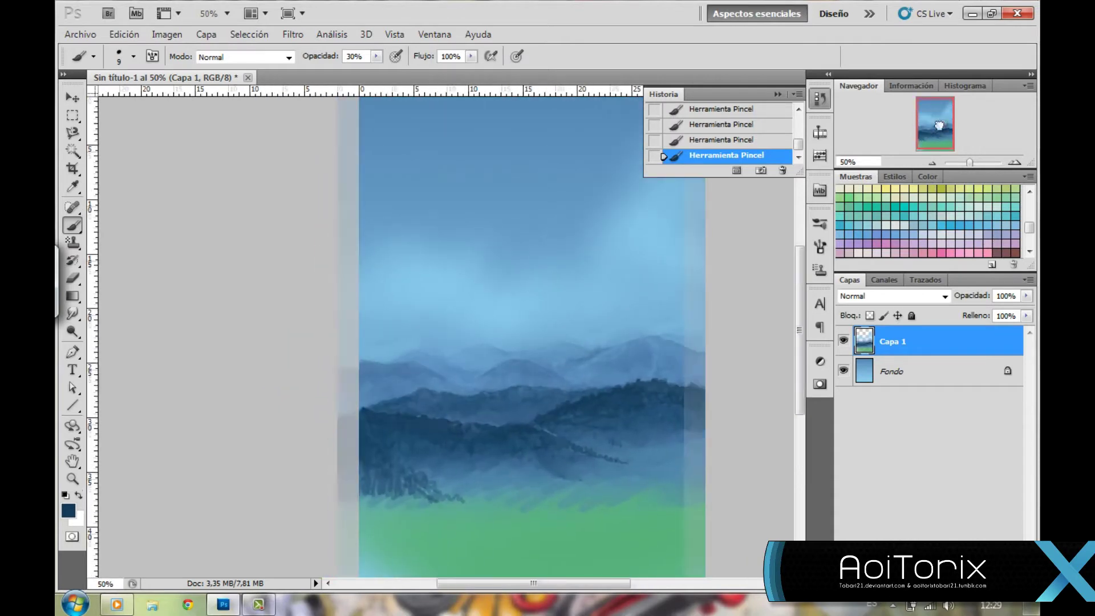
- Set a soft 72 px brush at 9% opacity for sky strokes
key("0")
key("8")
right_click(660, 317)
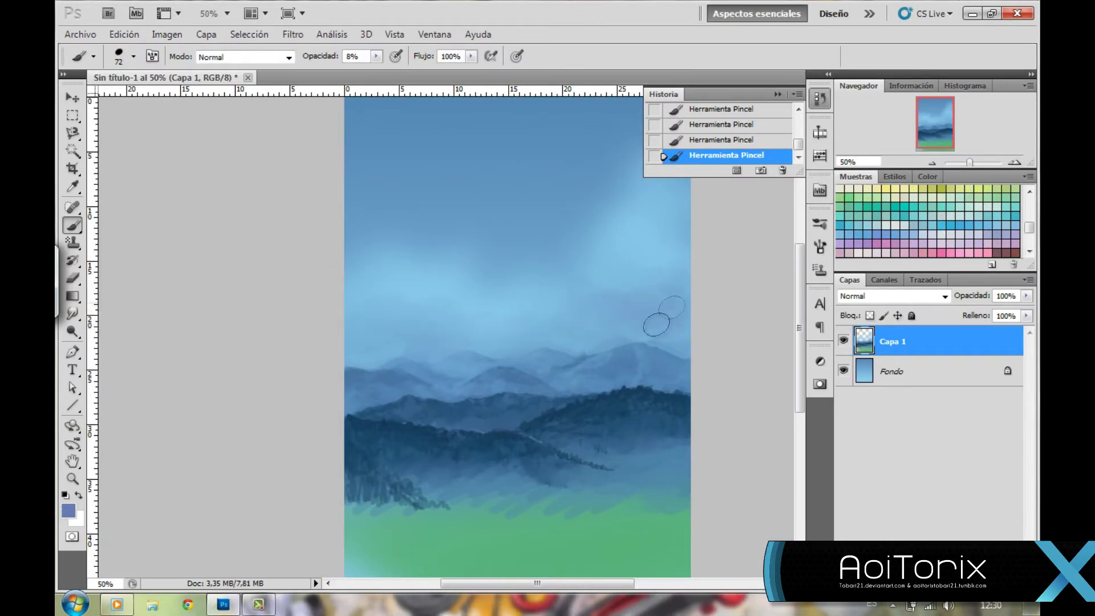
key("0")
key("9")
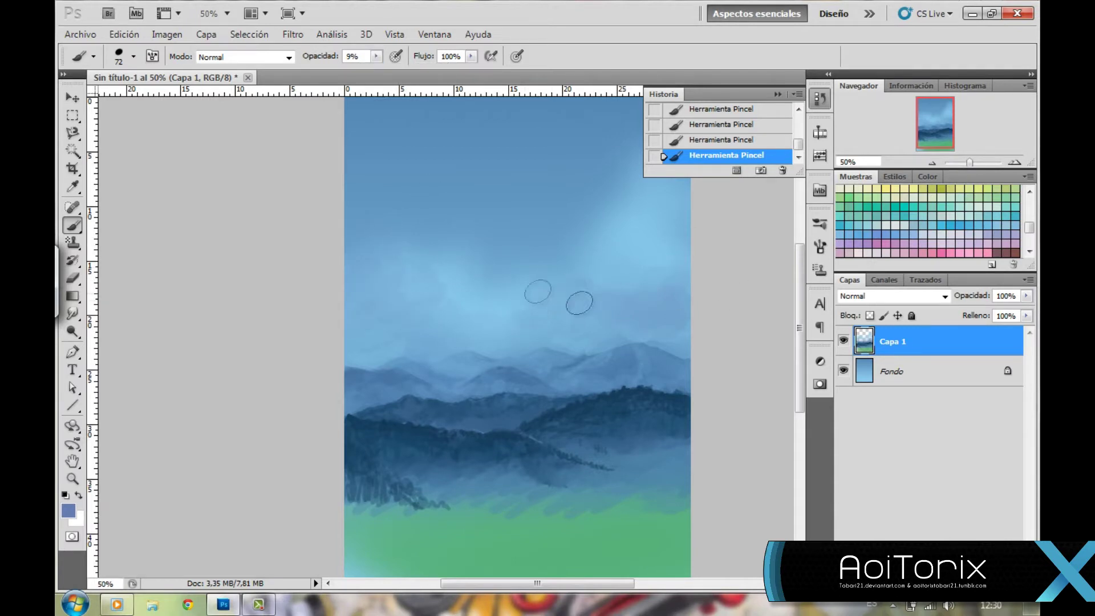
- Set the cloud brush to 39% opacity and 51% flow
left_click(71, 512)
left_click(964, 345)
left_click(134, 56)
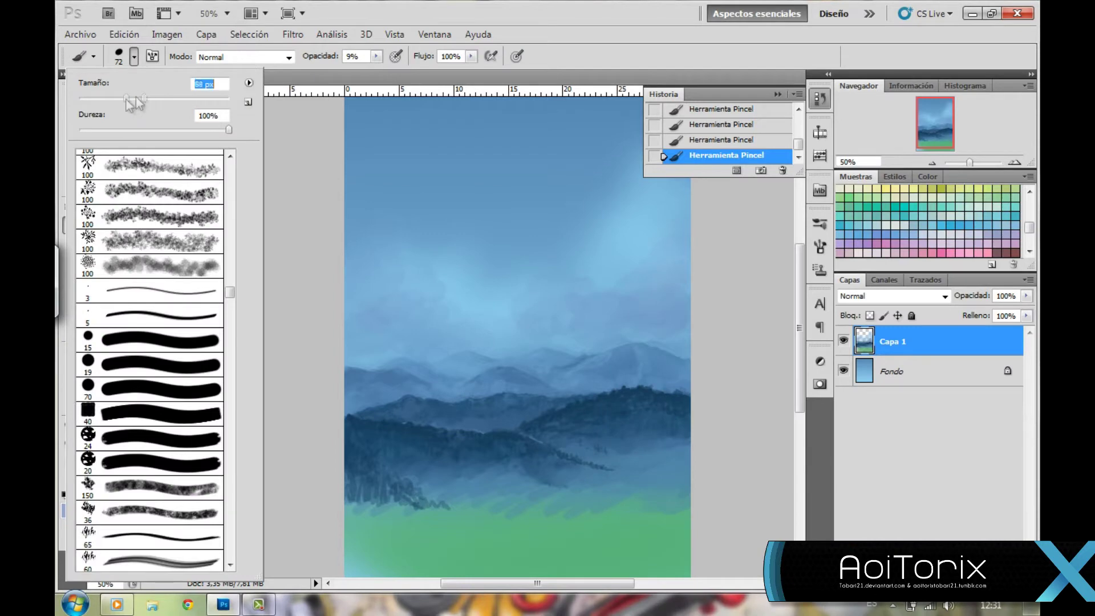
key("Return")
key("3")
key("9")
key("shift+5")
key("shift+1")
- Paint light lavender cloud shapes across the sky, brightening the left cloud's lower edge
left_click(68, 511)
left_click(687, 374)
left_click(1026, 350)
left_click(1015, 163)
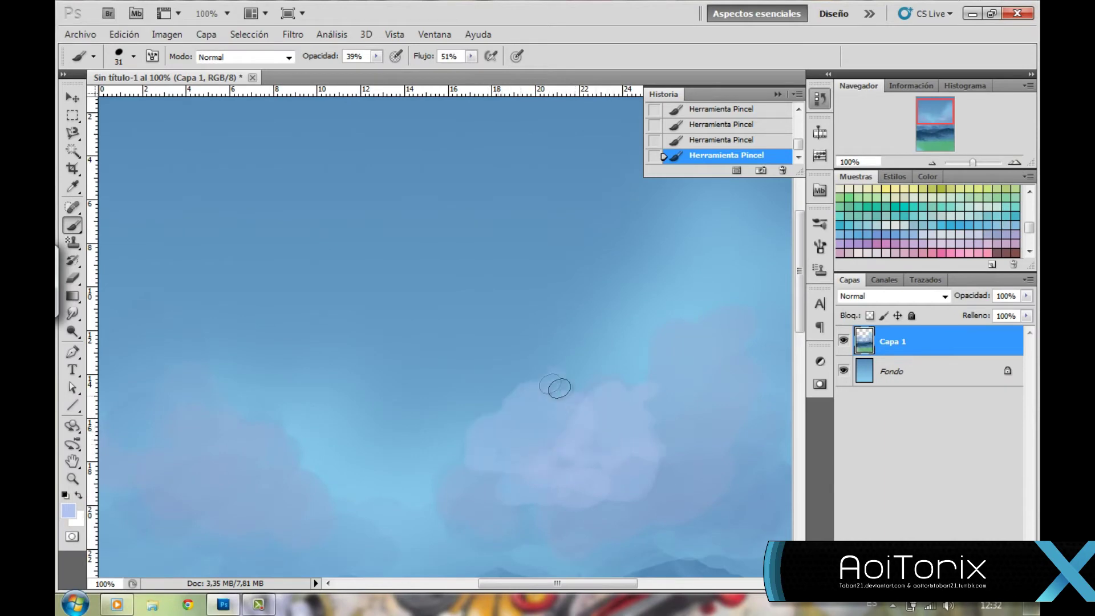
left_click_drag(557, 387, 605, 379)
left_click_drag(481, 477, 542, 513)
key("ctrl+minus")
key("ctrl+minus")
key("ctrl+plus")
mouse_move(399, 336)
left_mouse_down()
mouse_move(413, 311)
mouse_move(377, 268)
left_mouse_up()
left_click_drag(346, 391, 479, 402)
- Add a light sky blue touch, then select a cloud-shaped Smudge brush preset
left_click(741, 211, "alt")
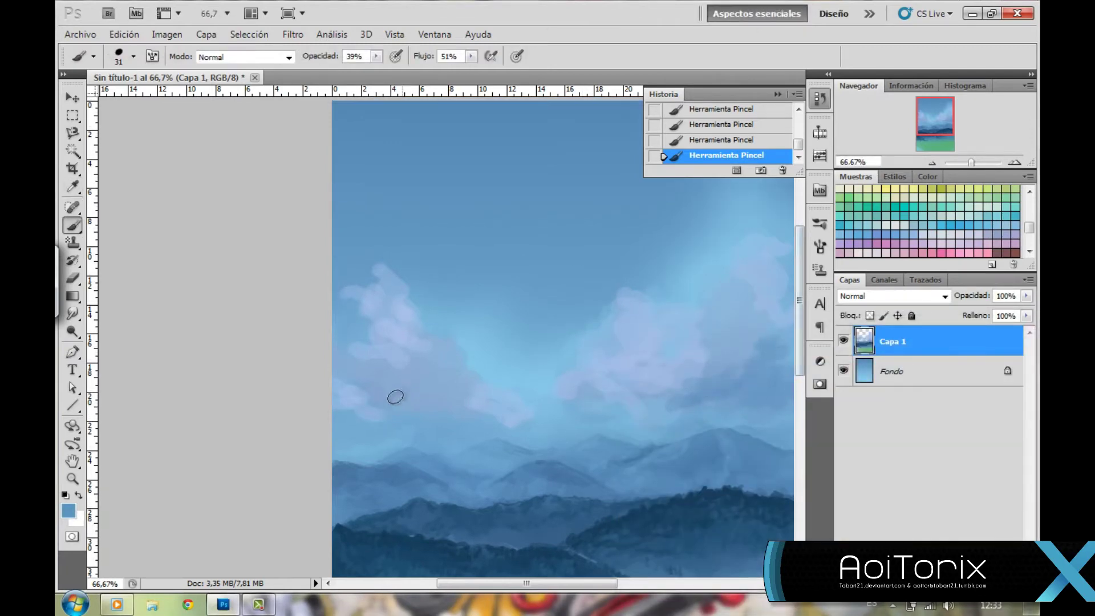
left_click_drag(402, 367, 403, 354)
scroll(588, 311, "right", 3)
key("r")
left_click(133, 56)
scroll(188, 310, "down", 5)
double_click(188, 309)
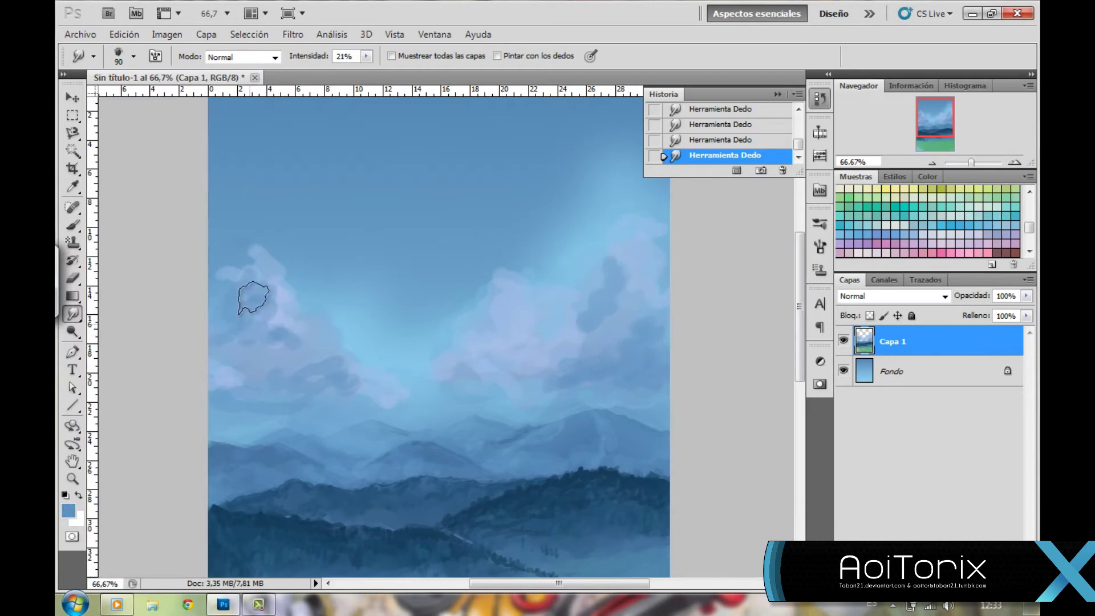
- Sample the light lavender cloud colour and set brush opacity to 61%
key("b")
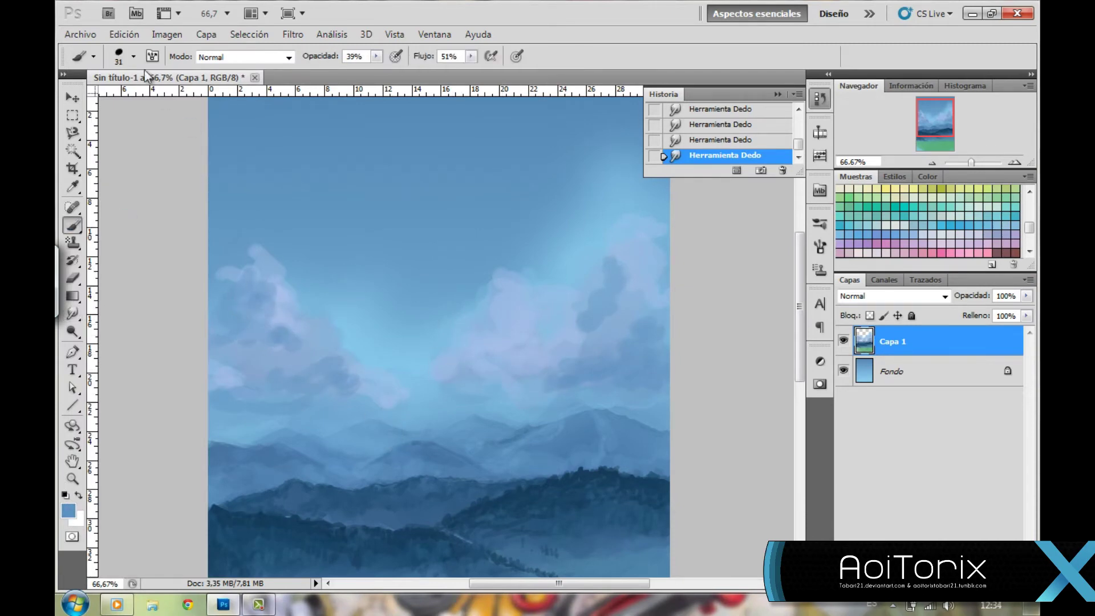
key("F5")
key("F5")
left_click(69, 511)
left_click(562, 288)
key("Return")
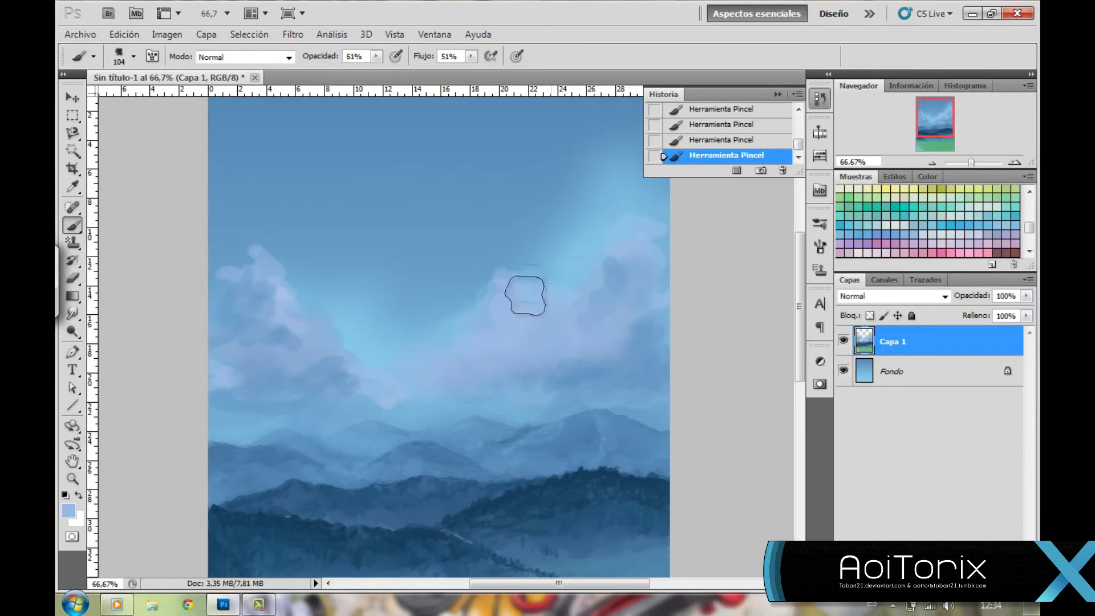
left_click(482, 295, "alt")
key("6")
key("1")
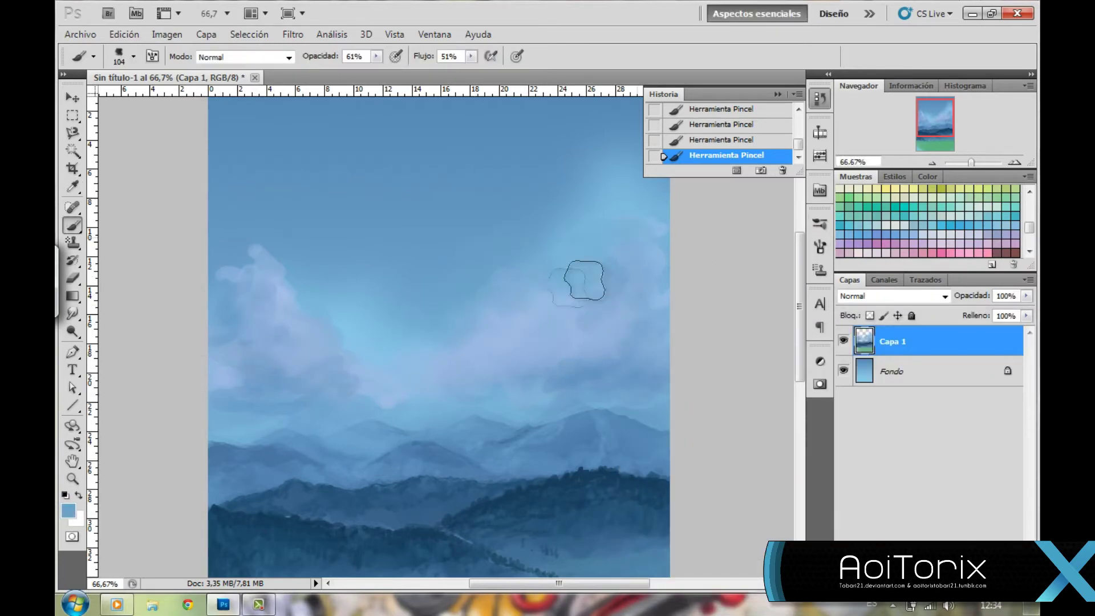
- Shrink the brush to 46 px with 100% opacity and 100% flow
left_click(133, 56)
left_click(124, 98)
key("Return")
key("9")
key("2")
scroll(470, 336, "left", 5)
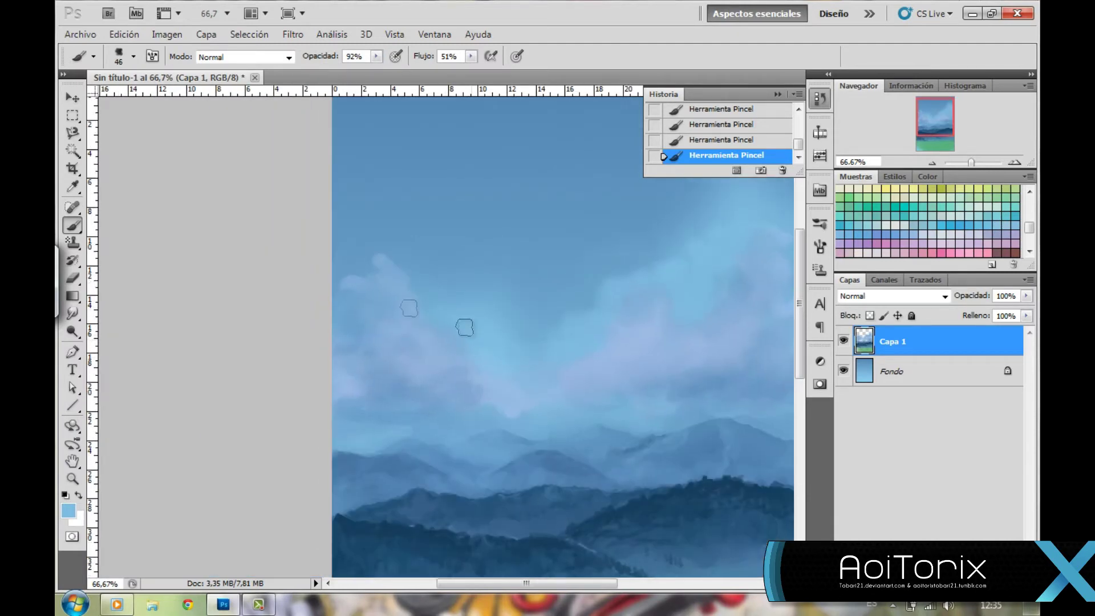
key("0")
key("shift+0")
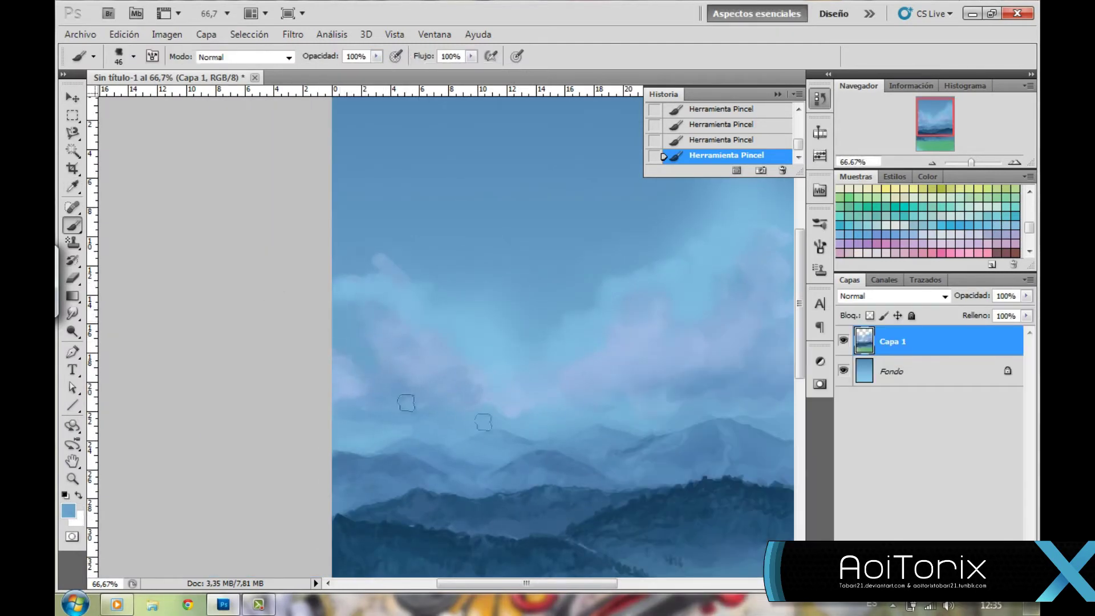
- Paint lavender-blue cloud masses at 63% opacity with a slightly adjusted colour
left_click_drag(530, 408, 378, 343)
key("6")
key("3")
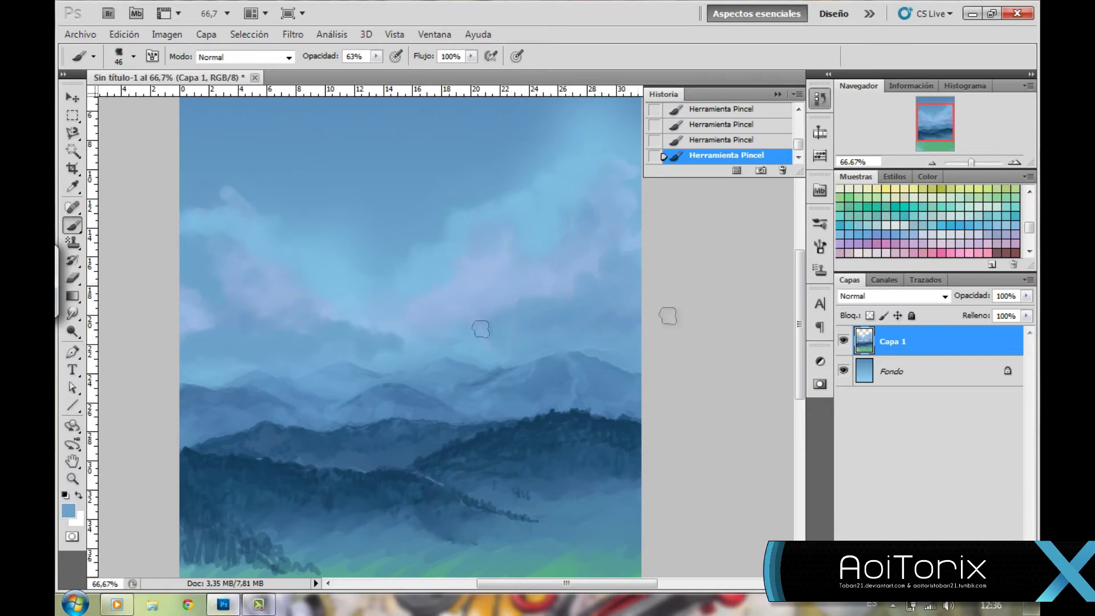
left_click(840, 344)
key("Return")
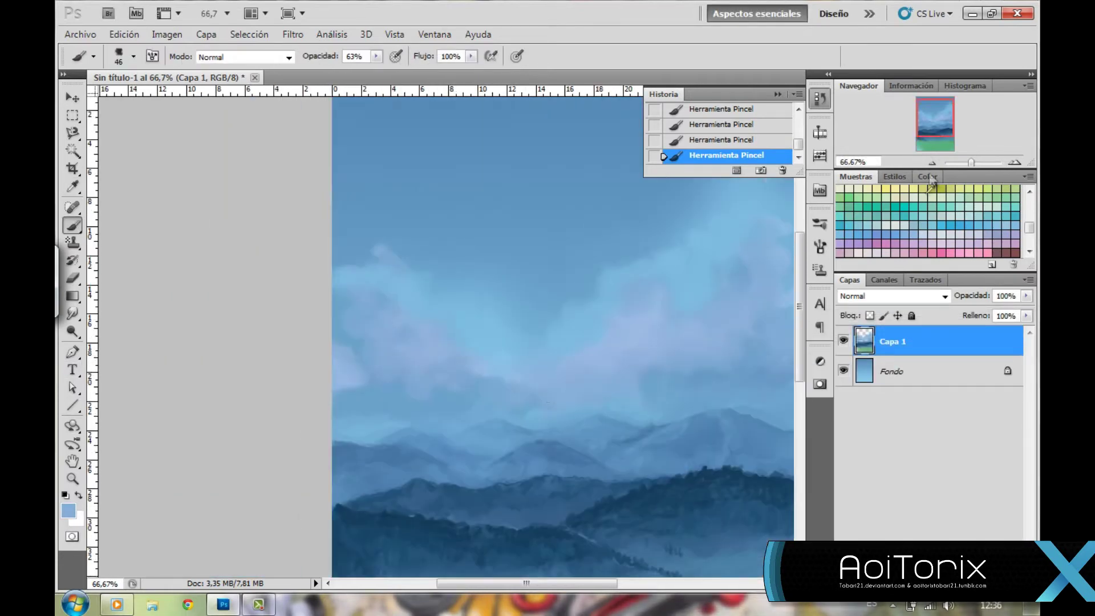
left_click_drag(207, 247, 426, 407)
key("Return")
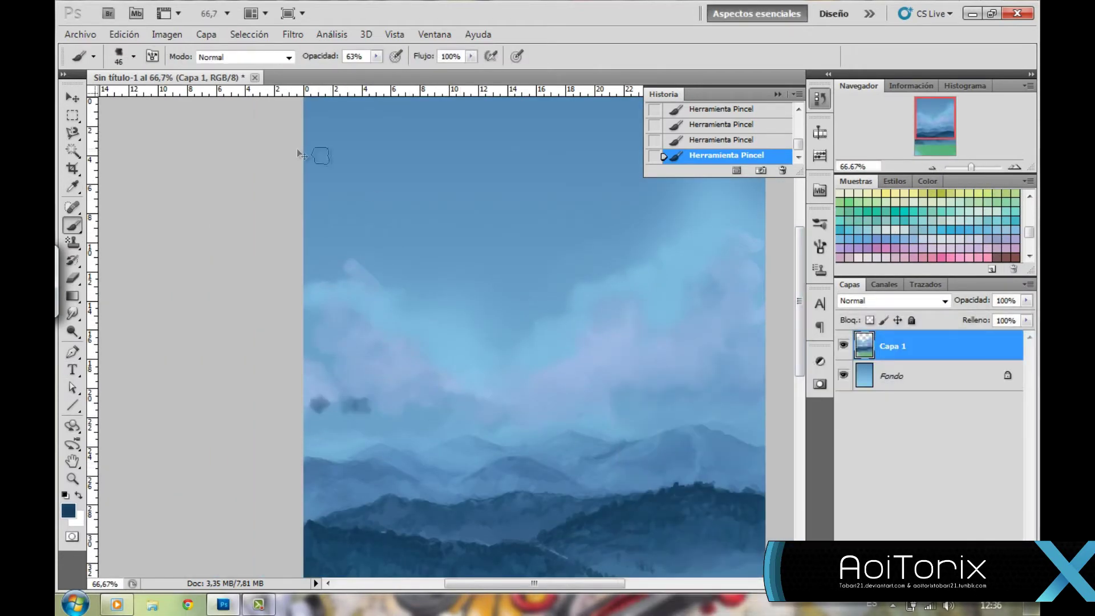
- At 26% opacity, paint light strokes building the white upper-left cloud
key("2")
key("6")
key("ctrl+z")
left_click(391, 314, "alt")
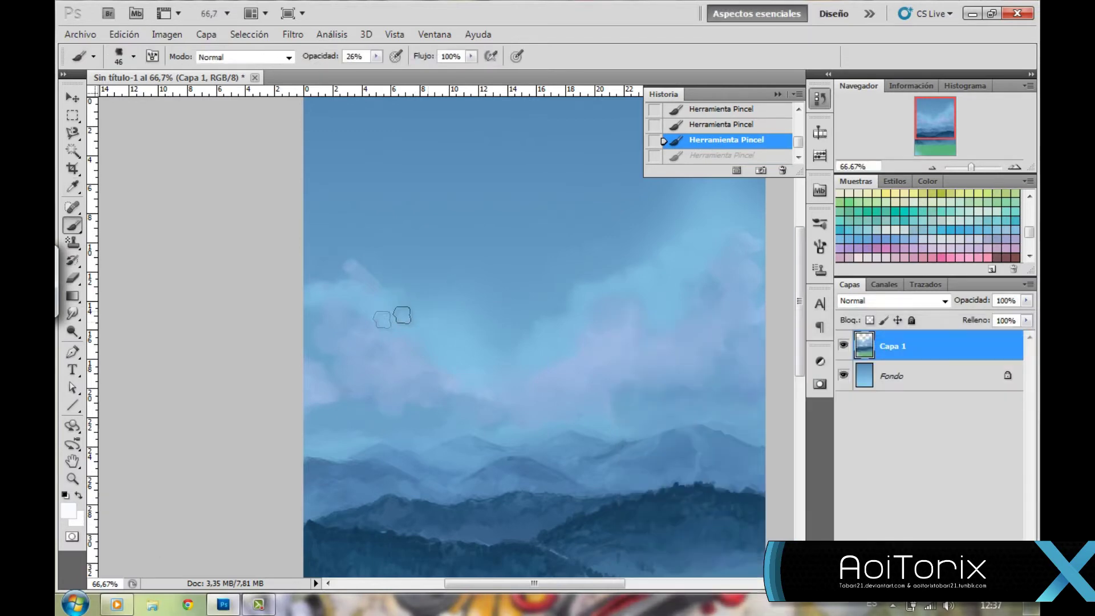
left_click_drag(391, 313, 402, 285)
left_click_drag(455, 354, 482, 368)
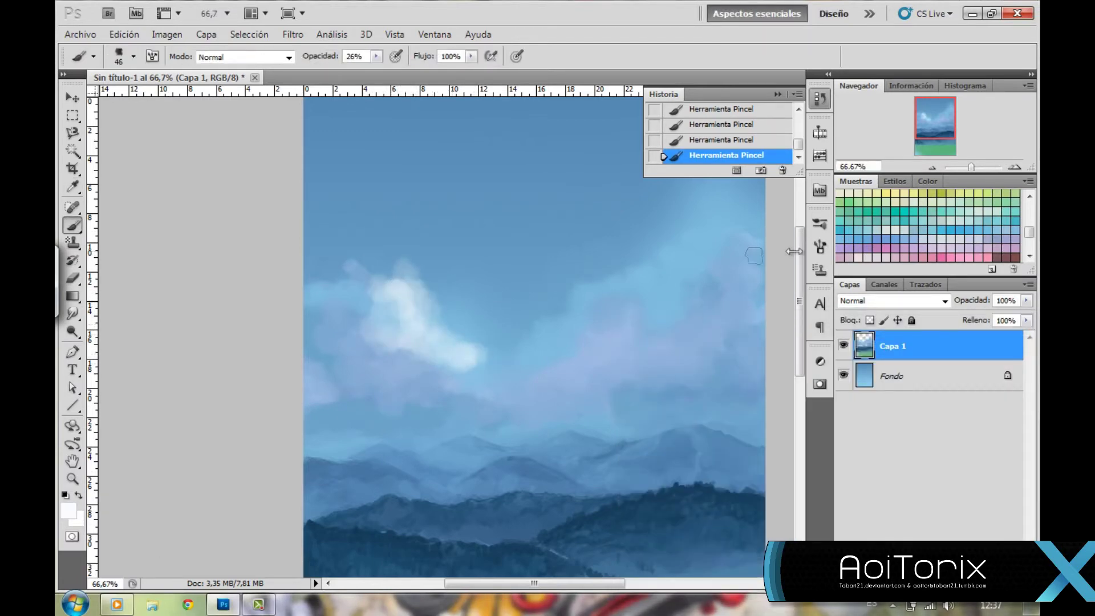
scroll(571, 257, "down", 2)
left_click_drag(419, 257, 399, 217)
left_click(311, 337, "alt")
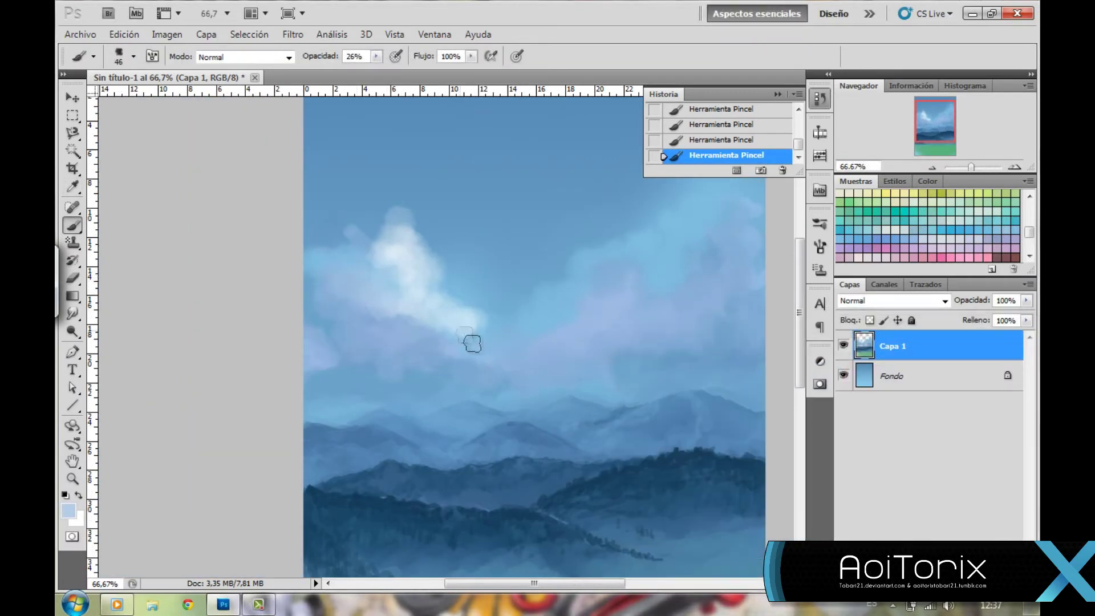
left_click_drag(465, 336, 368, 308)
- Soften cloud edges into the sky with the Eraser at 52%, including 200% close-up work
key("e")
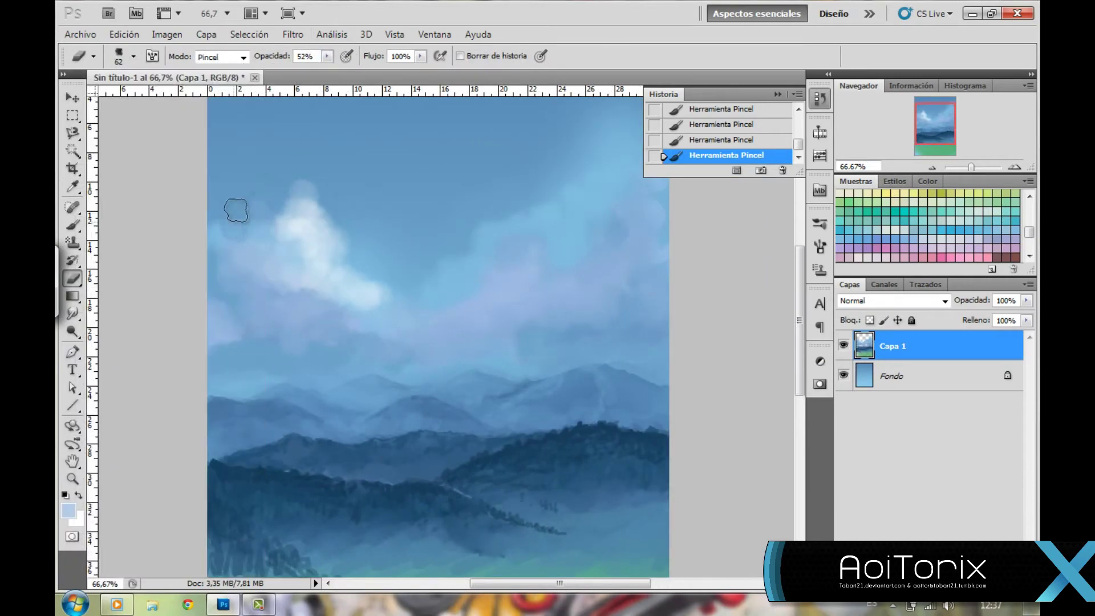
left_click_drag(232, 226, 240, 196)
left_click_drag(376, 279, 479, 268)
mouse_move(491, 228)
left_mouse_down()
mouse_move(628, 126)
mouse_move(496, 229)
left_mouse_up()
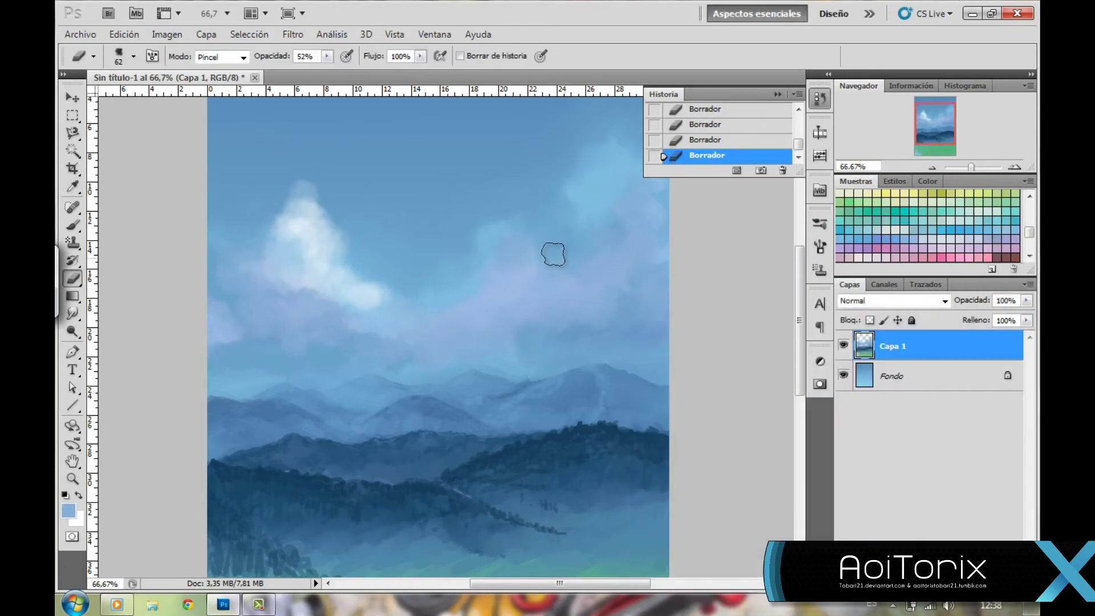
left_click(312, 239)
key("[")
key("ctrl+plus")
key("ctrl+plus")
left_click_drag(249, 232, 244, 228)
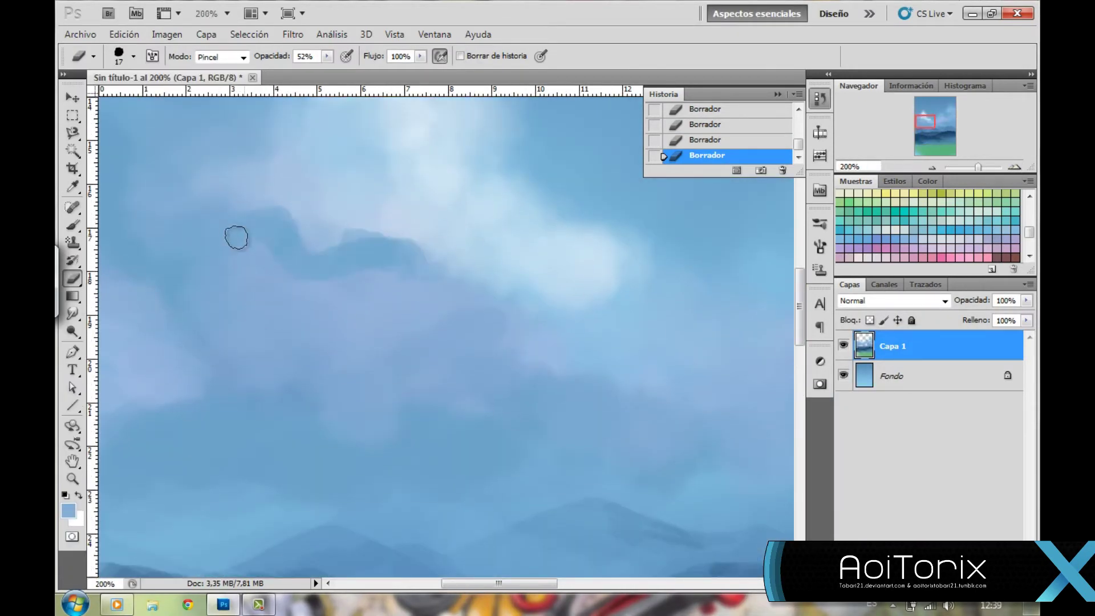
key("ctrl+minus")
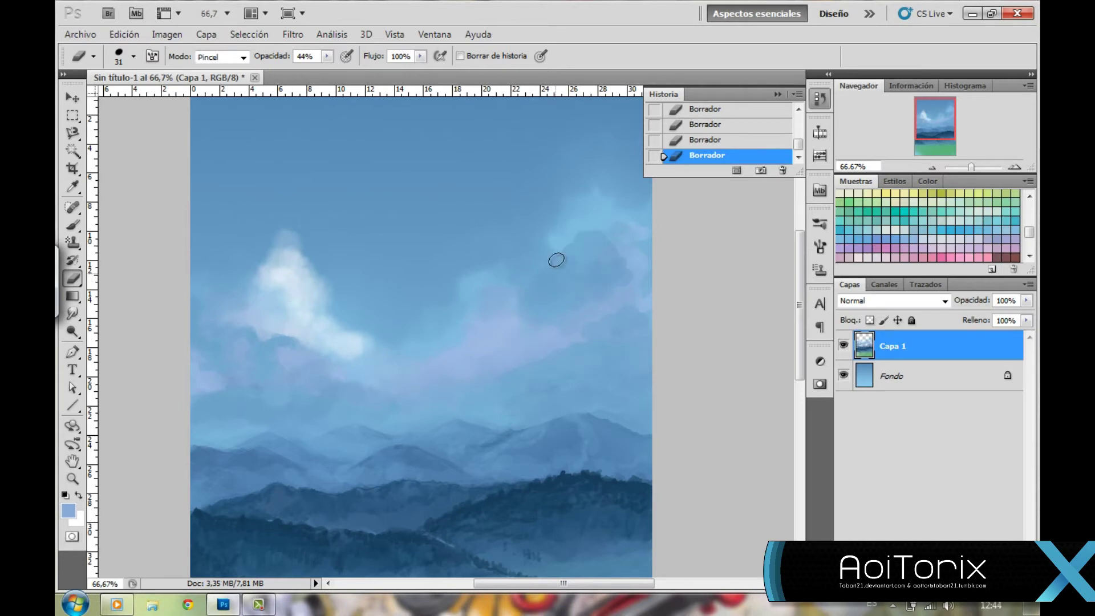
key("ctrl+z")
key("ctrl+z")
left_click(931, 373)
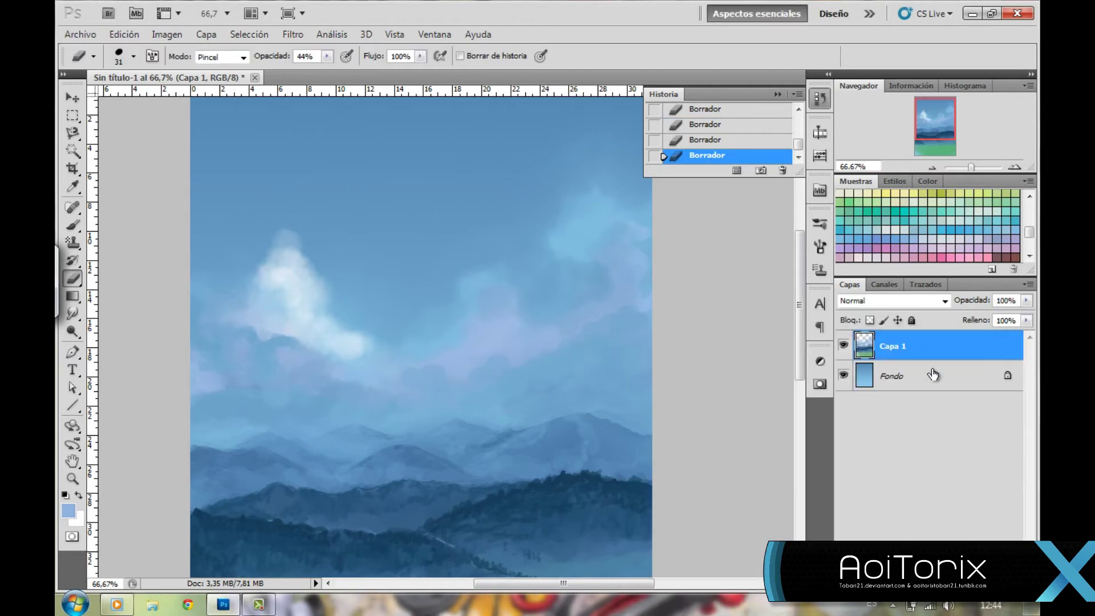
- Sample a lighter cloud blue and brush it onto the lower clouds
left_click(68, 510)
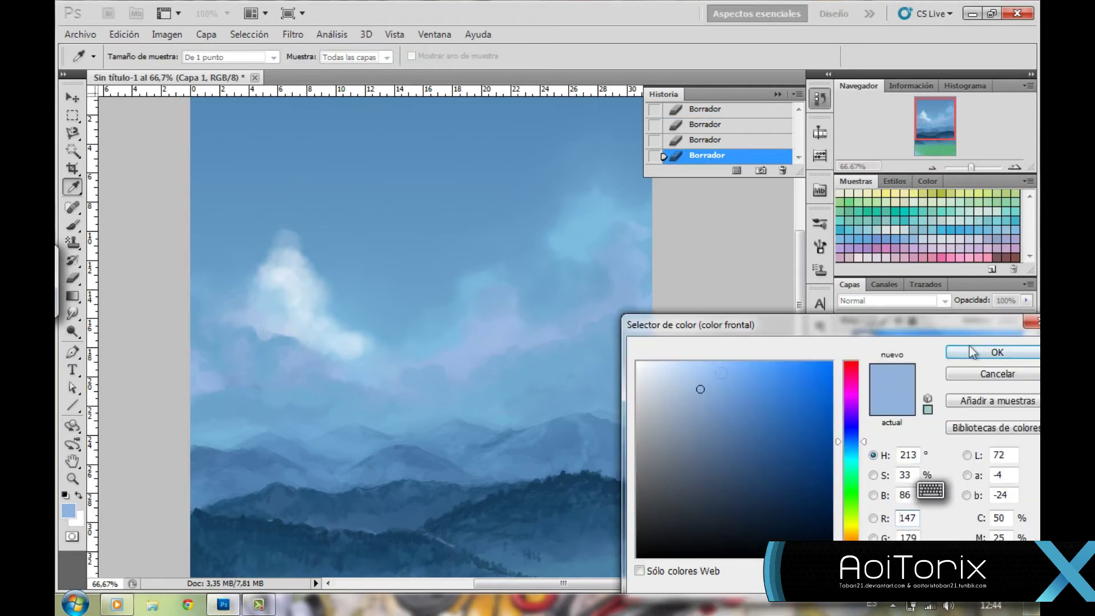
left_click(325, 308)
key("Return")
key("e")
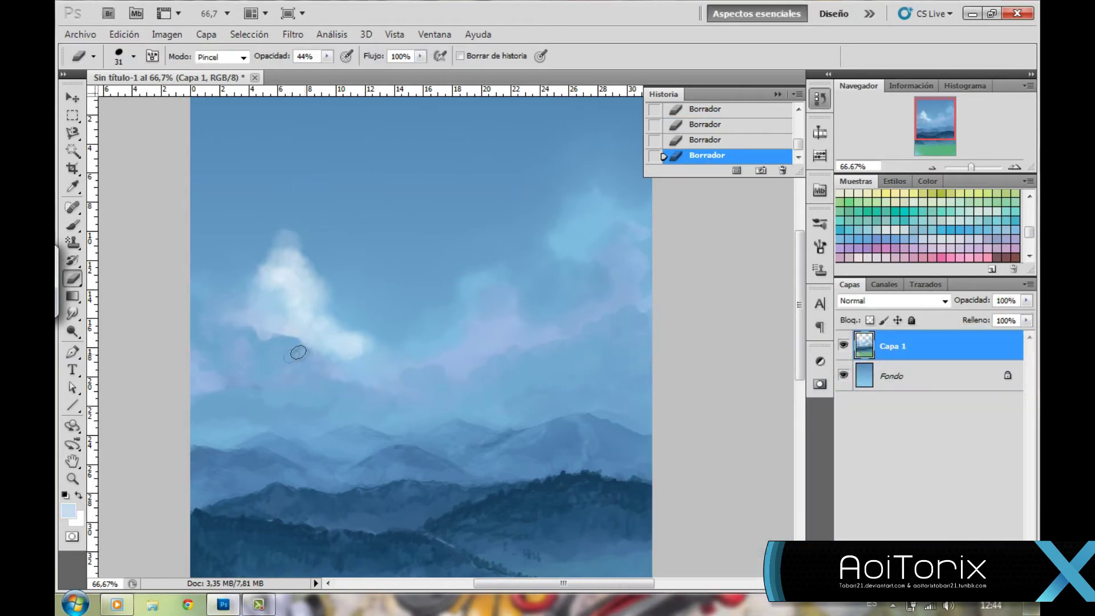
left_click(73, 226)
left_click_drag(319, 351, 285, 365)
left_click(273, 367)
- Switch to a round 31 px brush tip and pick a light blue colour
left_click(634, 379, "alt")
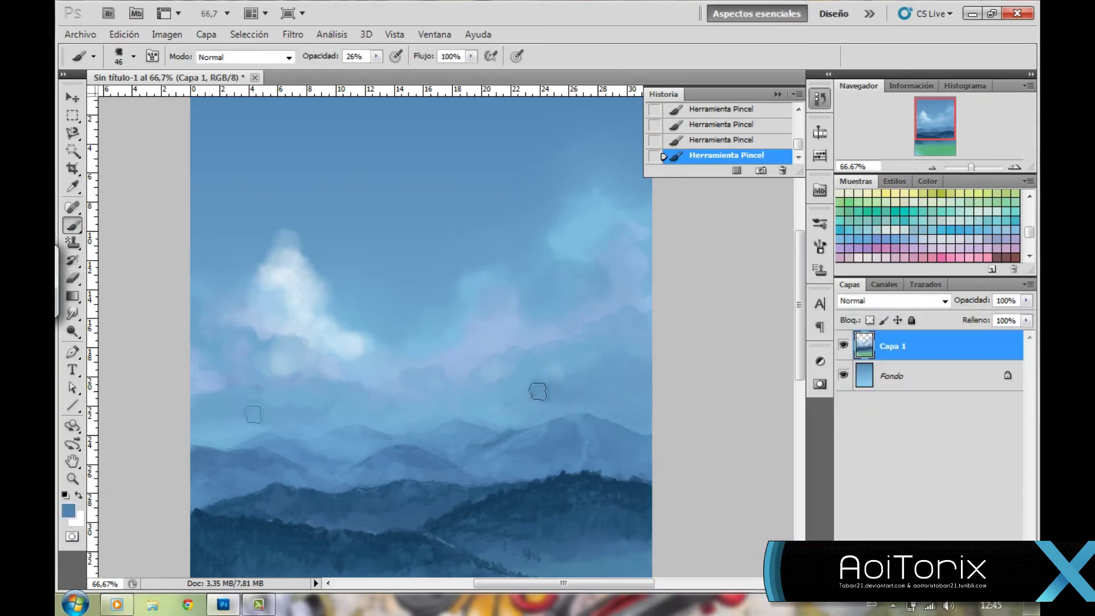
left_click(133, 56)
double_click(85, 303)
left_click(271, 365, "alt")
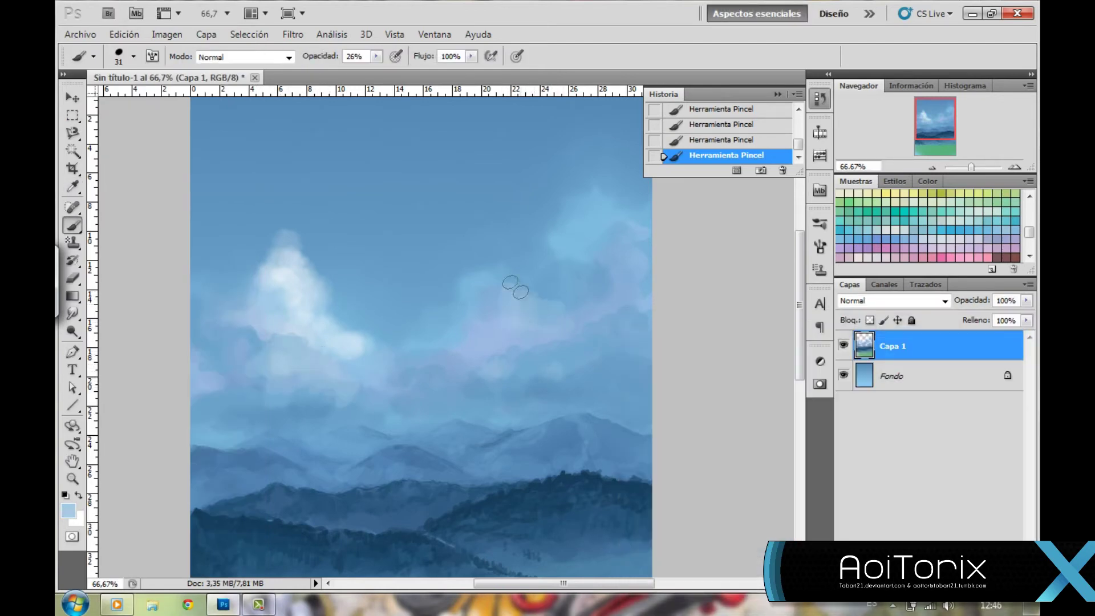
left_click(931, 167)
left_click(932, 167)
left_click(931, 167)
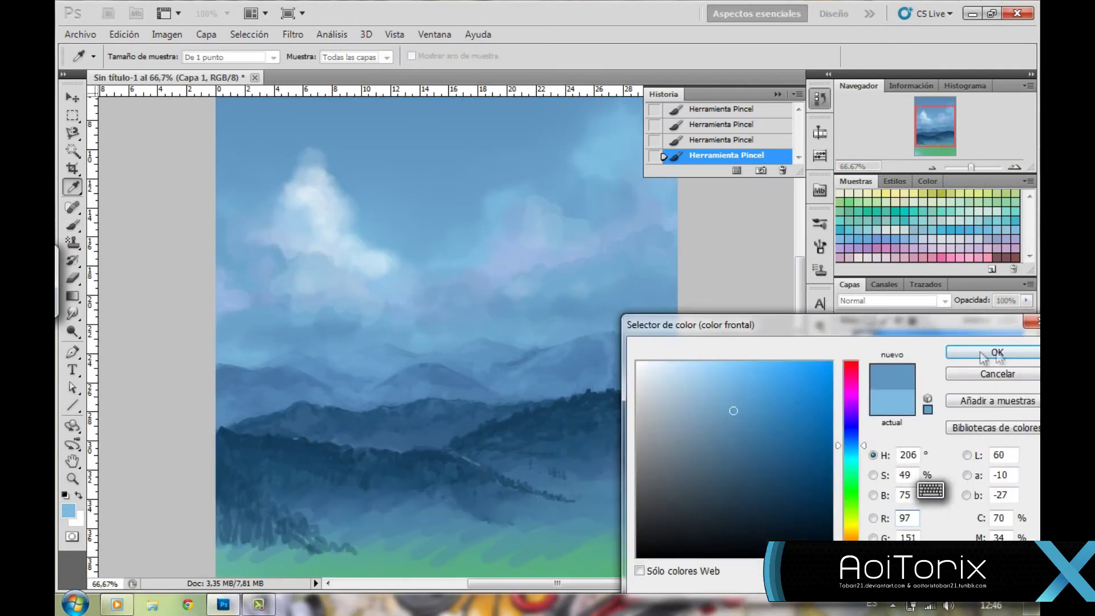
- Paint dark blue cloud shapes above the mountains, then lower brush opacity to 29%
left_click_drag(375, 326, 264, 337)
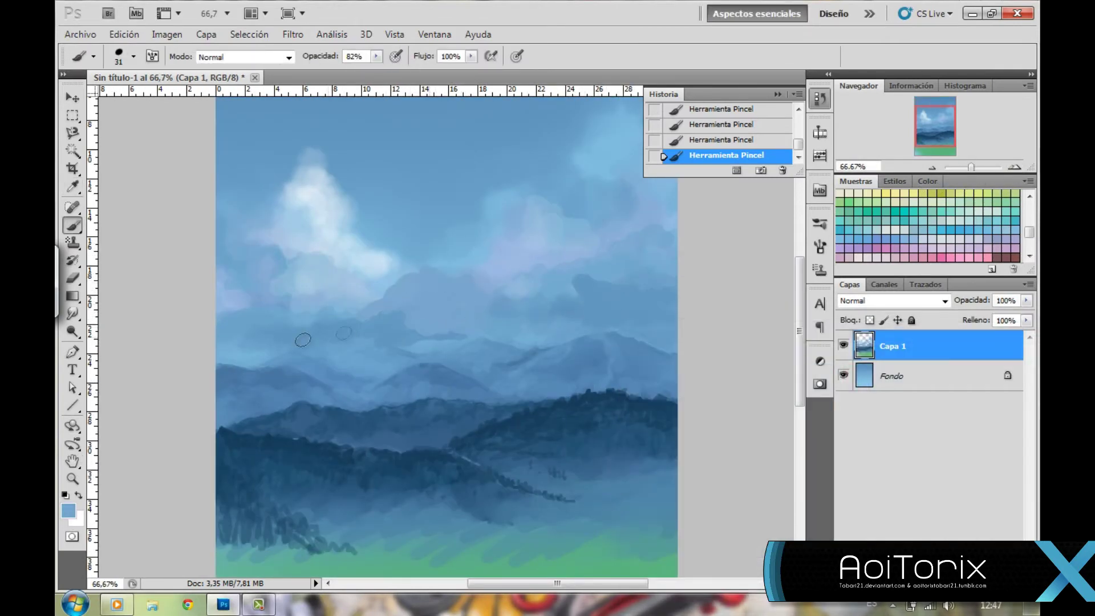
left_click_drag(303, 340, 308, 274)
key("5")
key("2")
key("Escape")
key("2")
key("9")
- Darken the upper-left cloud, sample a lighter blue, and smudge its edges to blend
mouse_move(293, 233)
left_mouse_down()
mouse_move(285, 217)
mouse_move(276, 245)
left_mouse_up()
left_click_drag(303, 171, 314, 226)
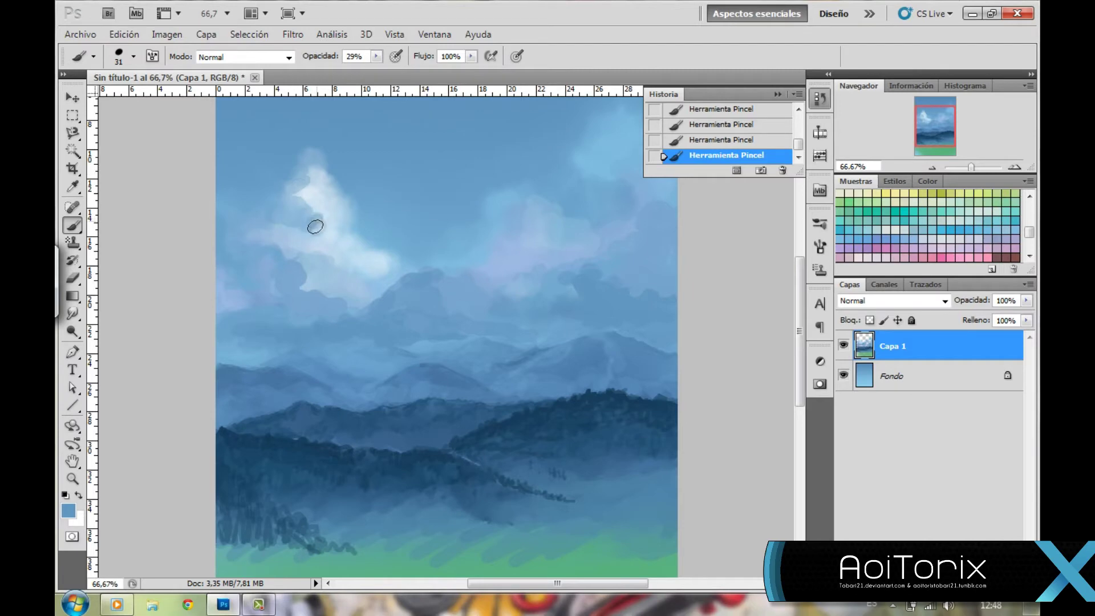
left_click(323, 176, "alt")
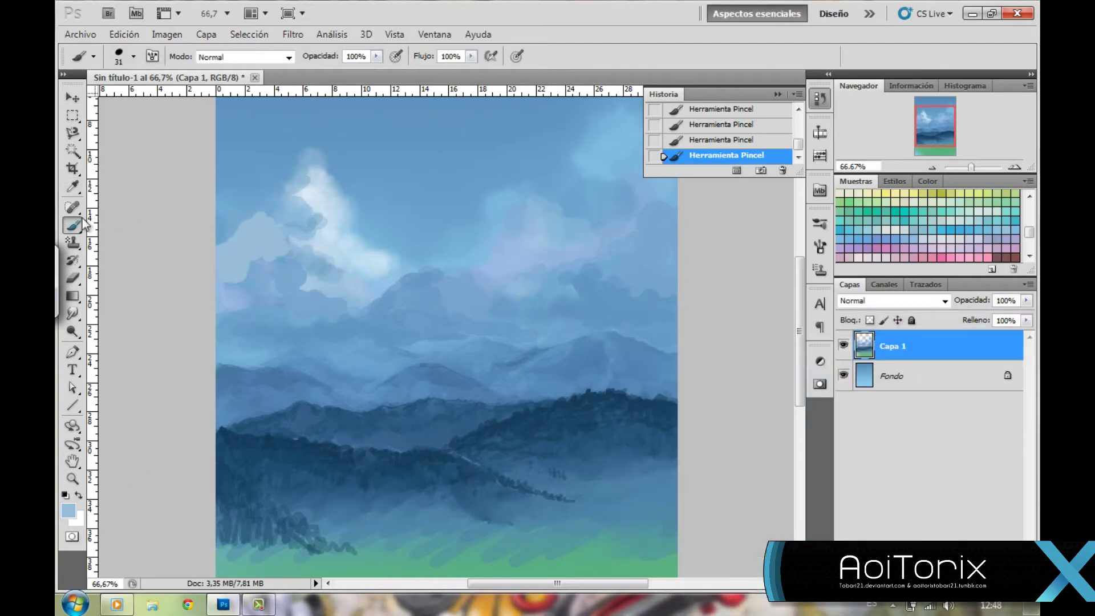
left_click(72, 313)
left_click_drag(304, 232, 317, 251)
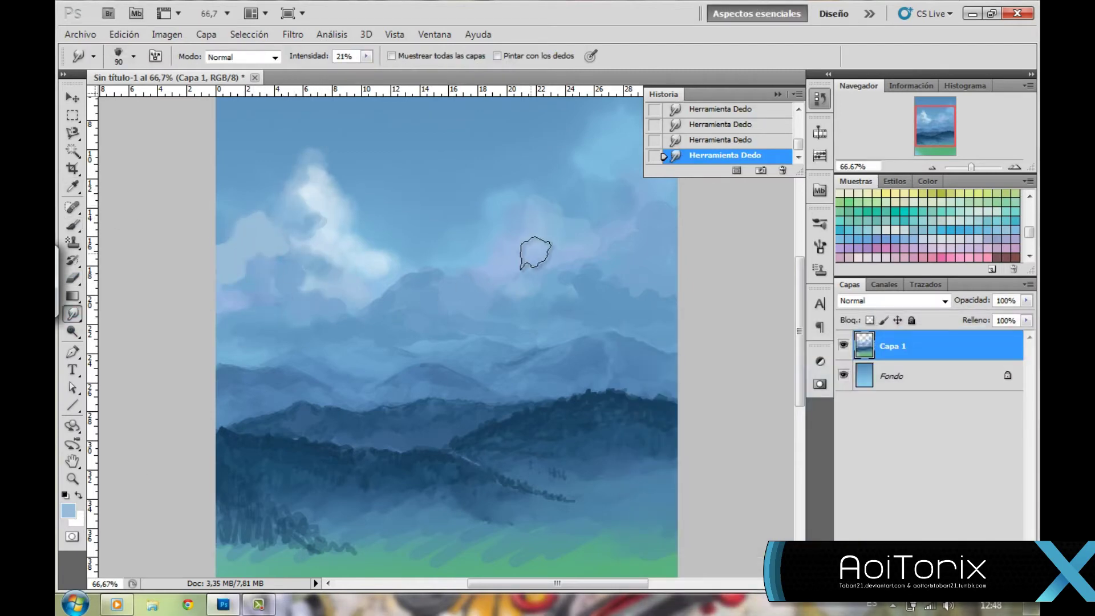
- Pick a paler, then stronger sky blue and paint it into the upper-right sky
key("b")
left_click(68, 511)
left_click(313, 184)
key("Return")
left_click(587, 183, "alt")
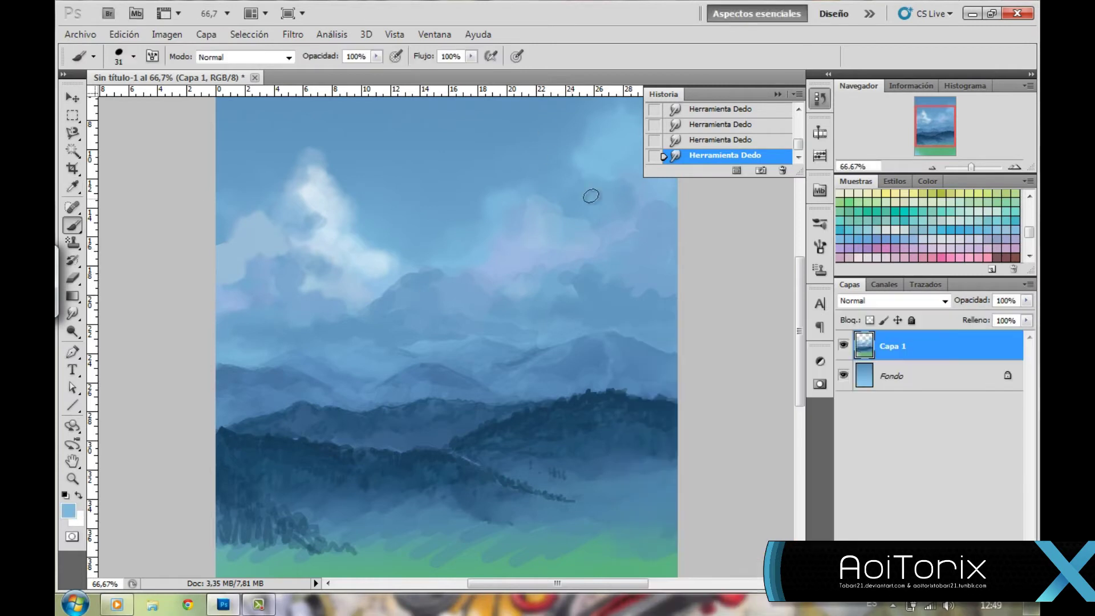
left_click_drag(587, 184, 640, 177)
- At 50% zoom, smudge and blend the clouds together
left_click_drag(970, 166, 966, 165)
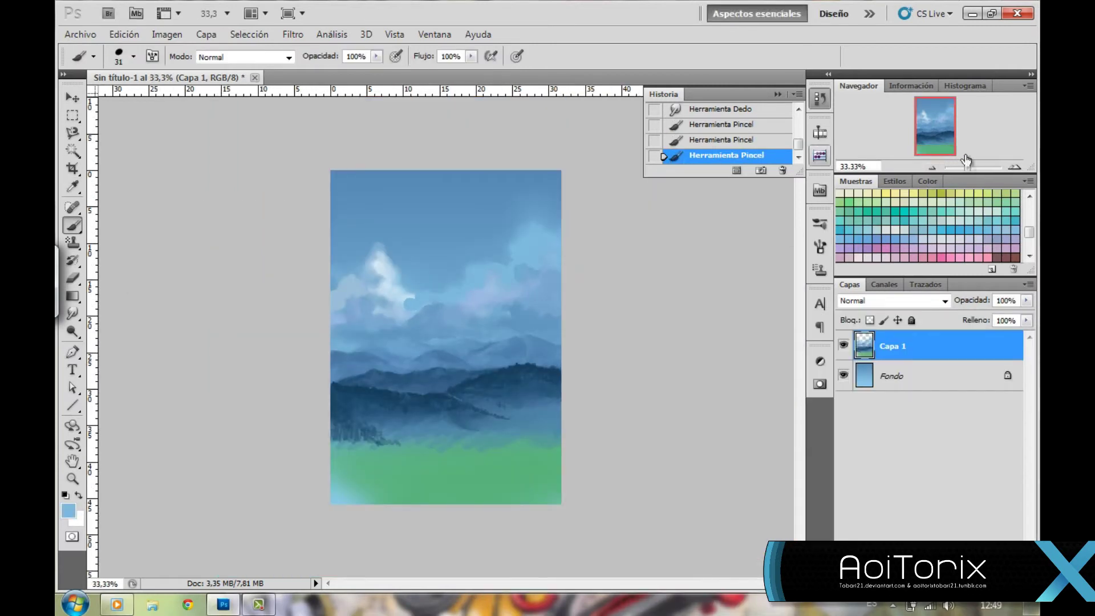
key("ctrl+plus")
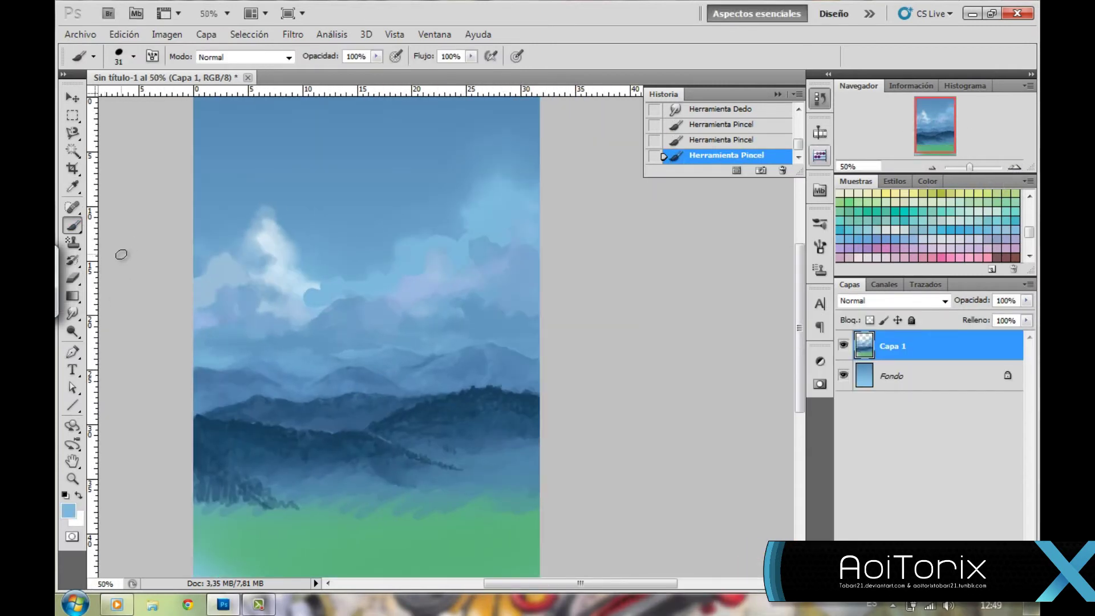
left_click(73, 314)
left_click_drag(313, 306, 461, 240)
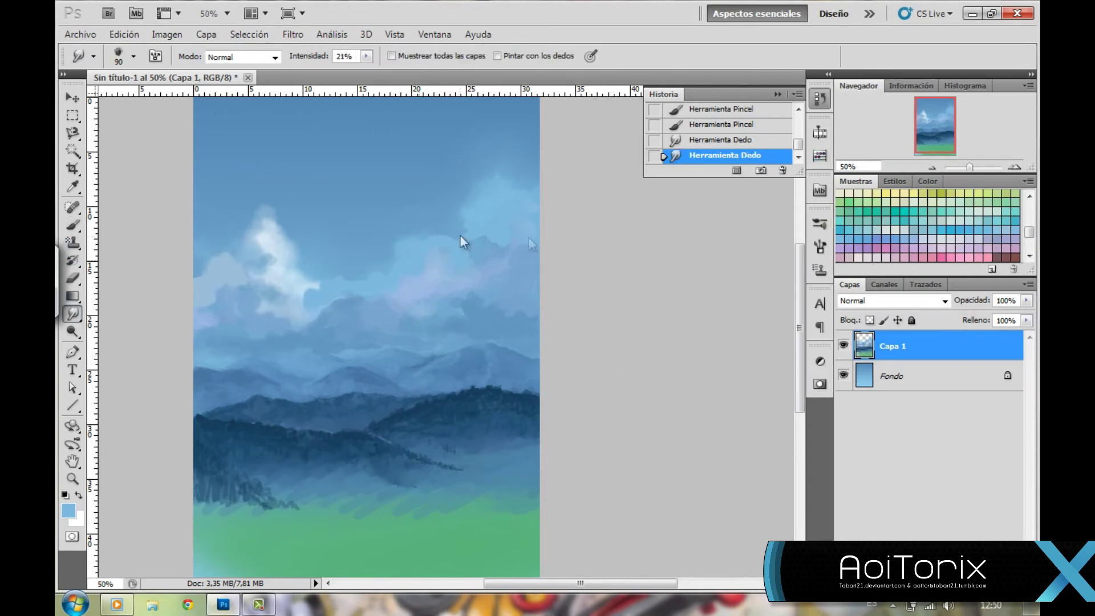
- Zoom to 66.7% and prepare a darker paint colour at 33% brush opacity
left_click(1015, 166)
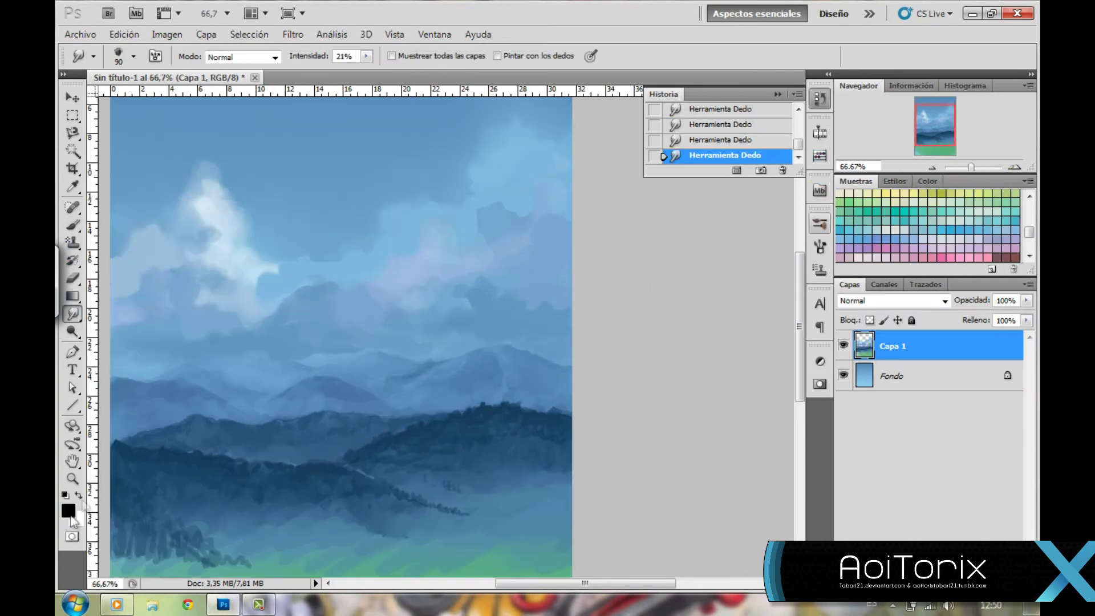
key("b")
left_click(68, 511)
left_click(998, 349)
key("F5")
key("F5")
key("3")
key("3")
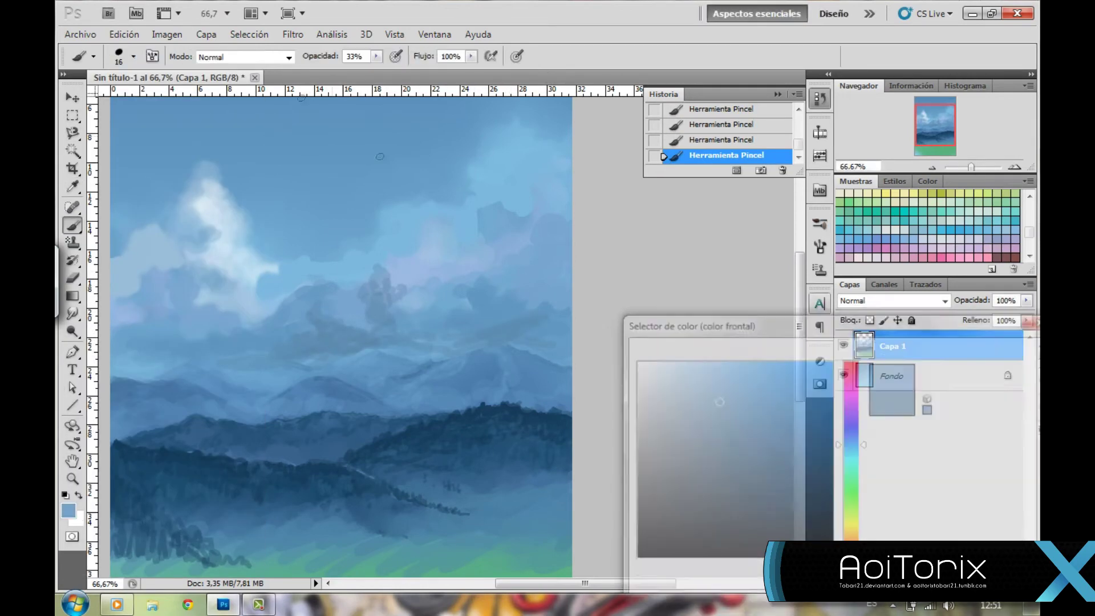
- Choose a larger 36 px brush tip and check the smudge tip choices
left_click(134, 56)
scroll(160, 342, "down", 3)
scroll(160, 342, "up", 3)
double_click(159, 534)
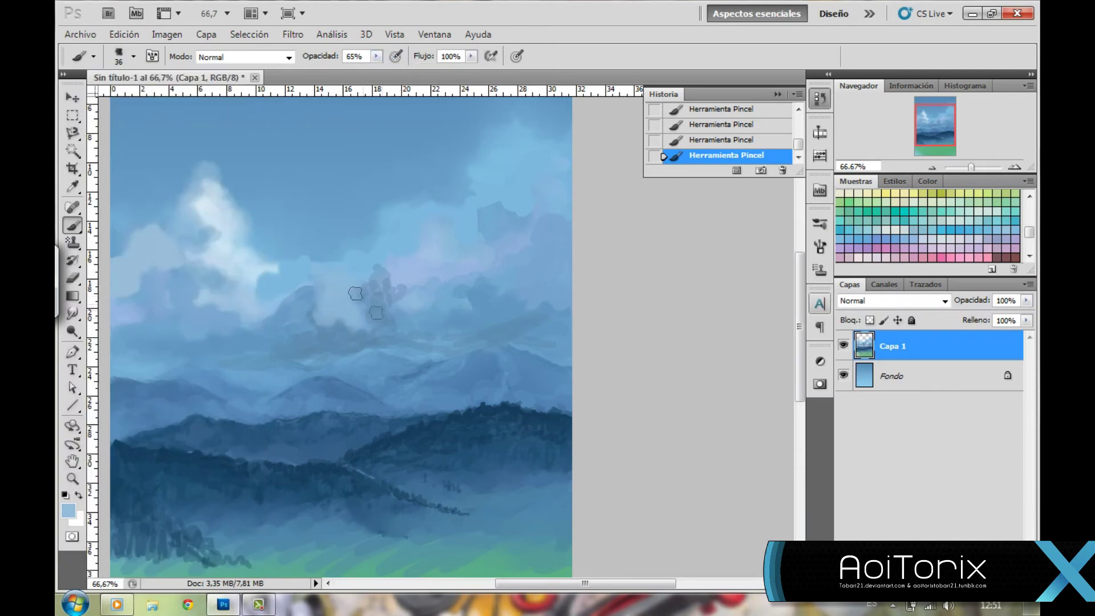
key("r")
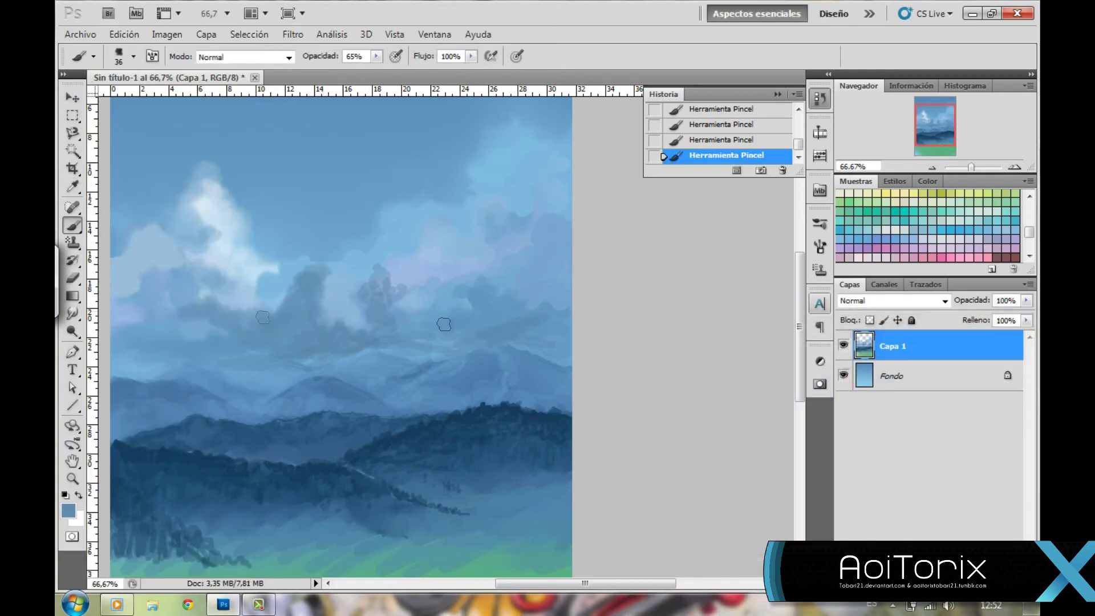
left_click(134, 56)
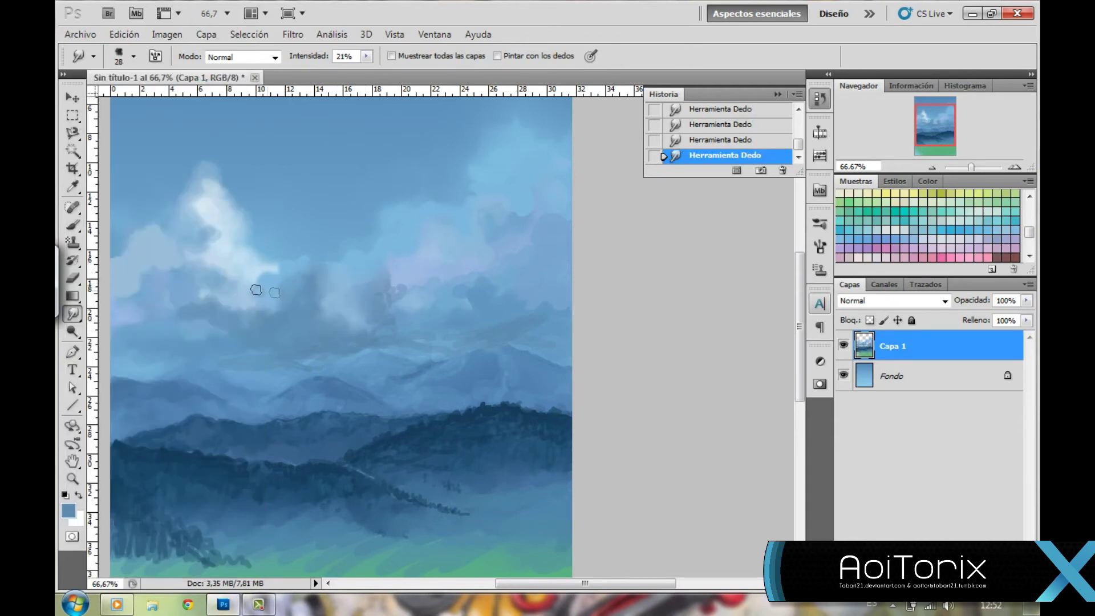
- Paint strokes into the right-hand clouds, then switch to smudging
left_click(72, 225)
left_click_drag(547, 291, 524, 251)
left_click_drag(567, 254, 530, 245)
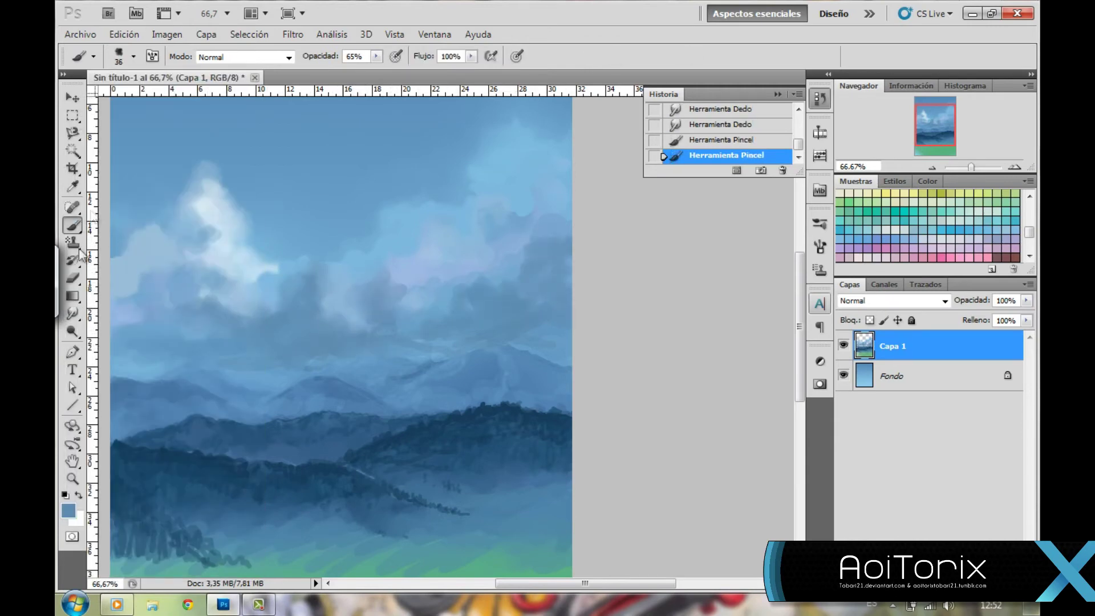
key("r")
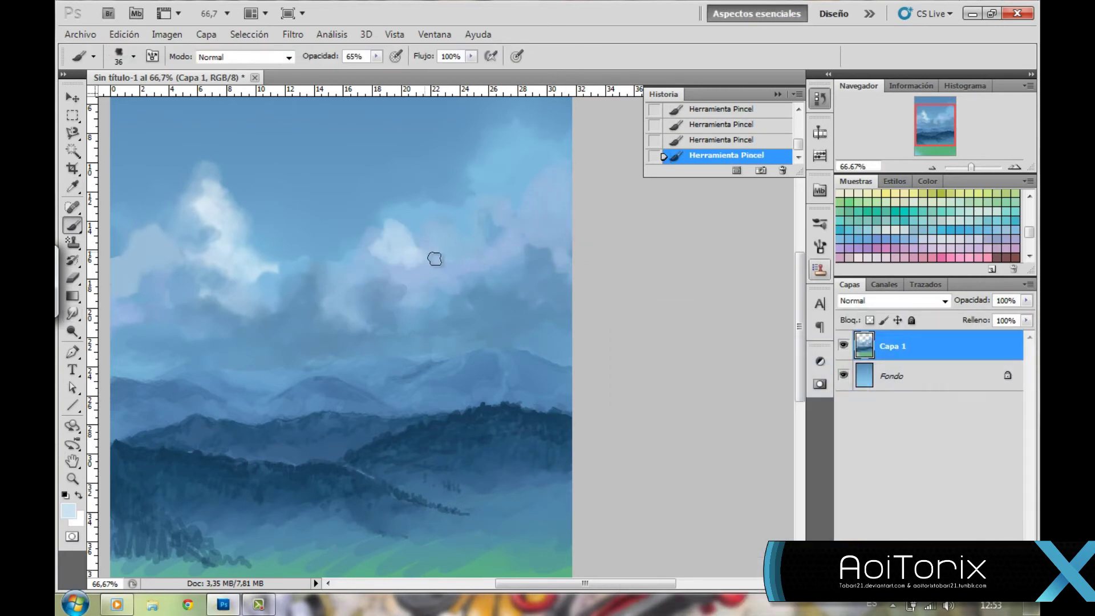
key("ctrl+minus")
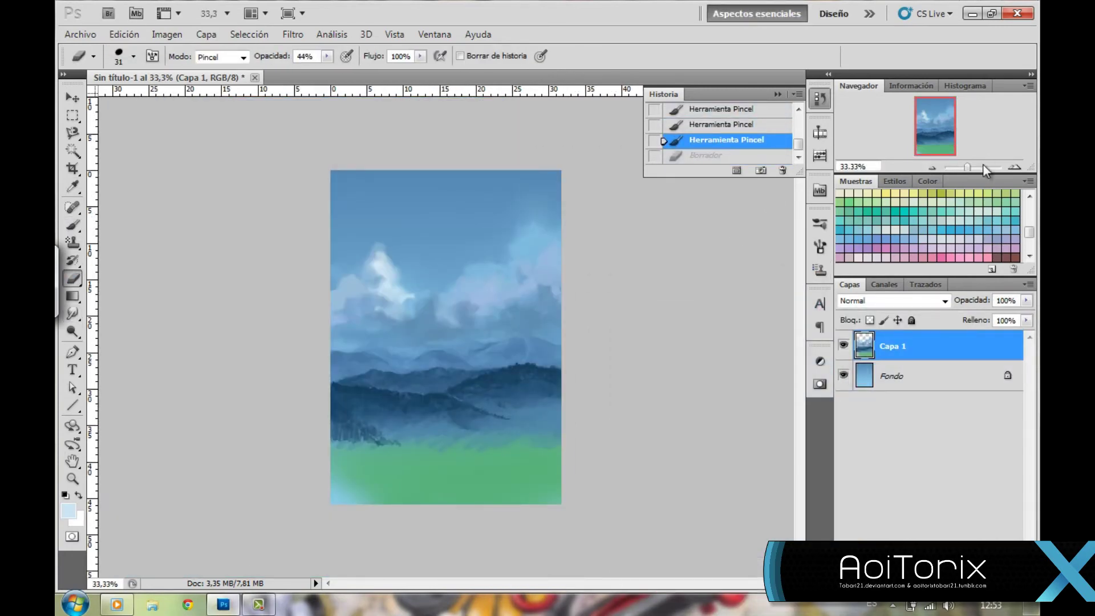
- Repaint the clouds with a sampled medium blue, then choose a lighter blue
key("ctrl+plus")
key("b")
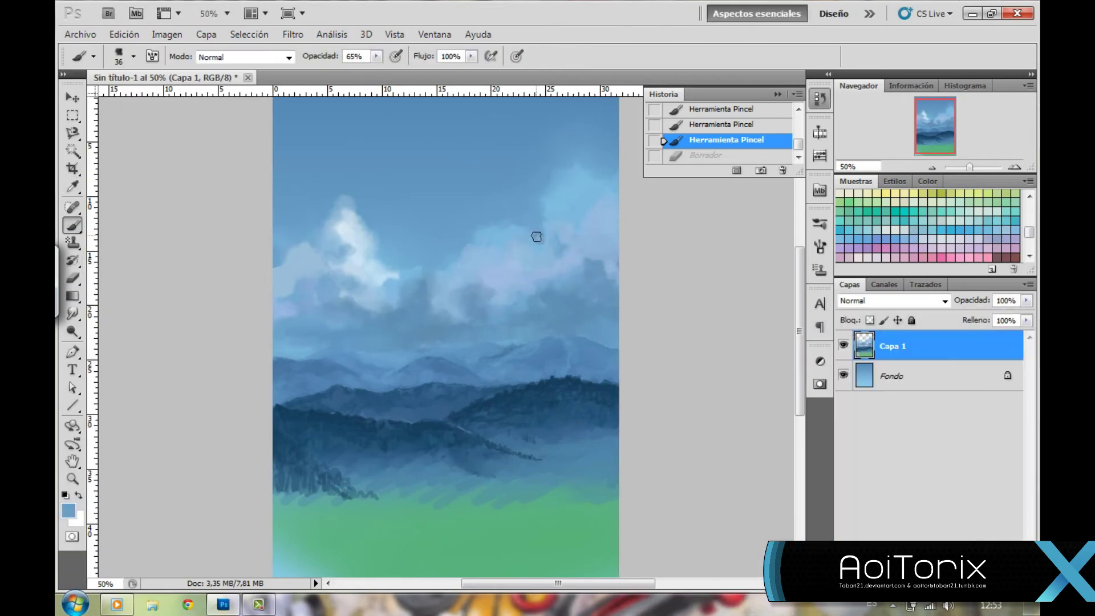
left_click(536, 238, "alt")
left_click_drag(536, 238, 521, 215)
left_click(69, 510)
left_click(995, 350)
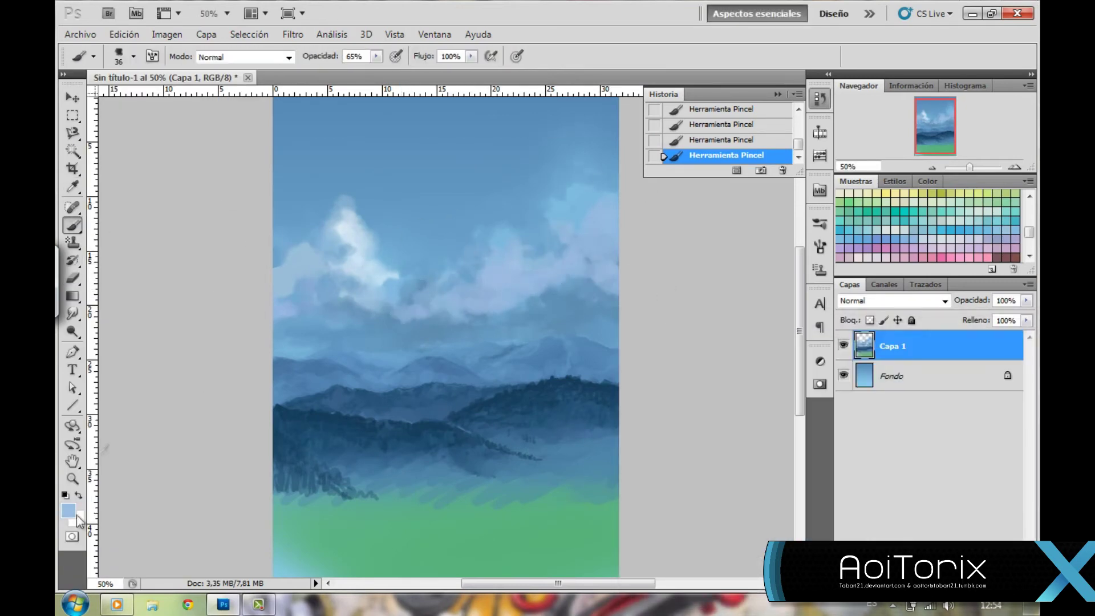
- Paint light clouds at the top right, smudge them softly, and add darker blue
mouse_move(576, 200)
left_mouse_down()
mouse_move(613, 182)
mouse_move(583, 186)
left_mouse_up()
left_click(73, 314)
left_click_drag(612, 216, 602, 231)
key("b")
left_click_drag(522, 288, 558, 288)
- Add small cloud strokes in lighter and darker blues, then set a 61 px smudge with green
left_click(133, 55)
left_click_drag(468, 310, 530, 300)
left_click(520, 295, "alt")
left_click(576, 304, "alt")
key("r")
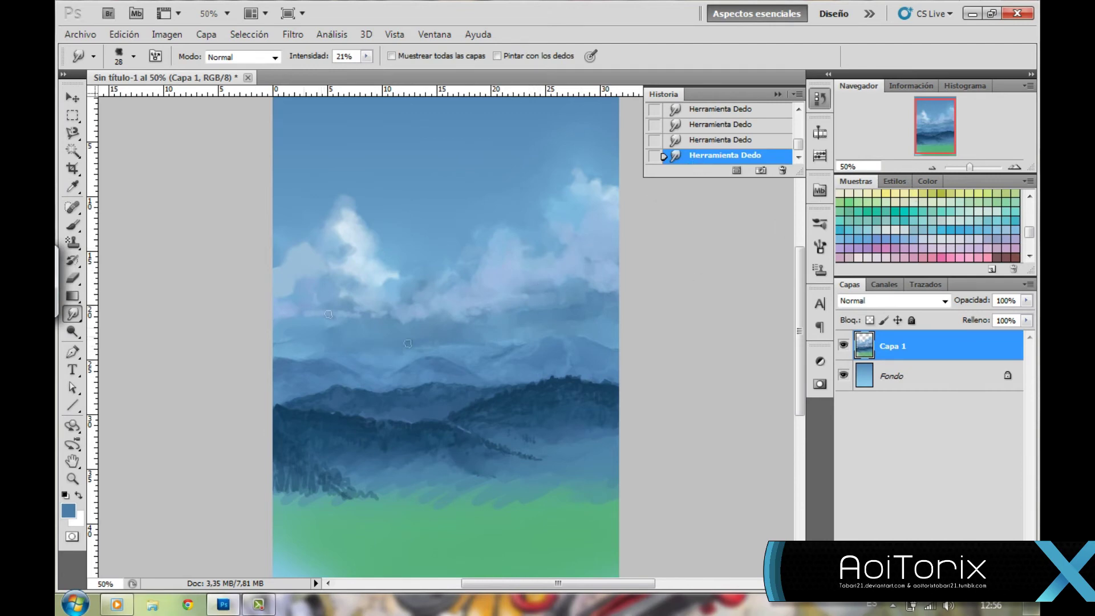
key("ctrl+minus")
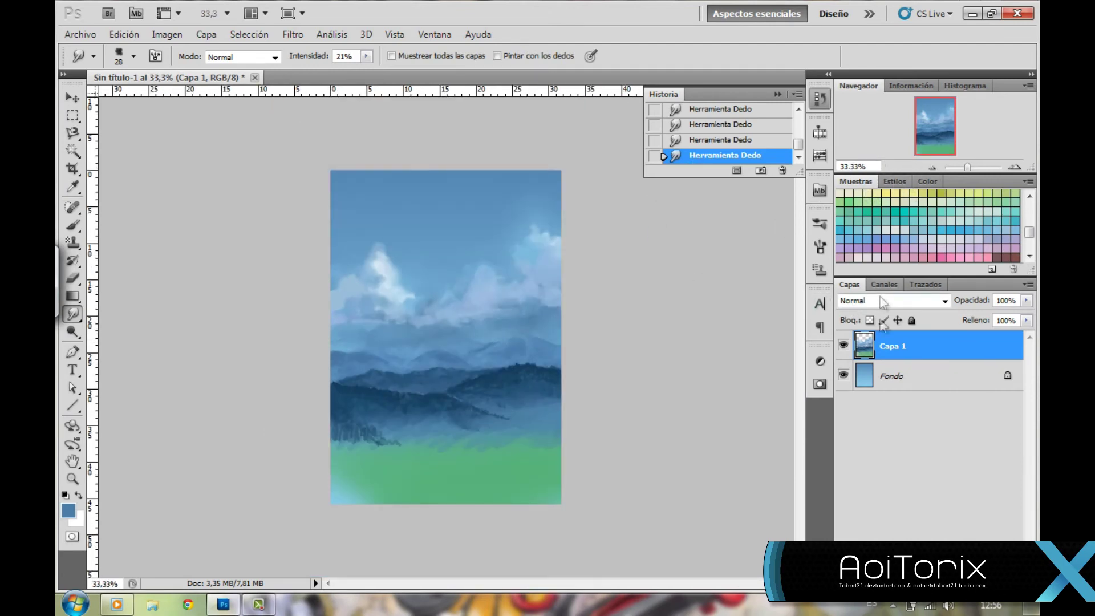
left_click(68, 510)
key("Return")
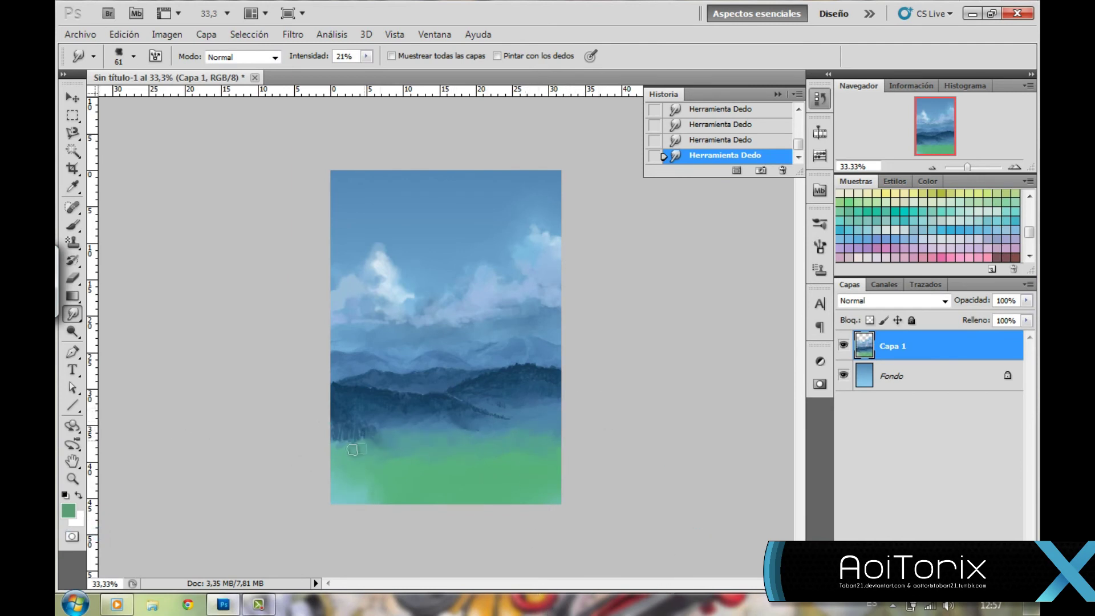
- Blend the dark edge into the lower-left field and choose a green for the field
left_click_drag(371, 433, 342, 451)
key("b")
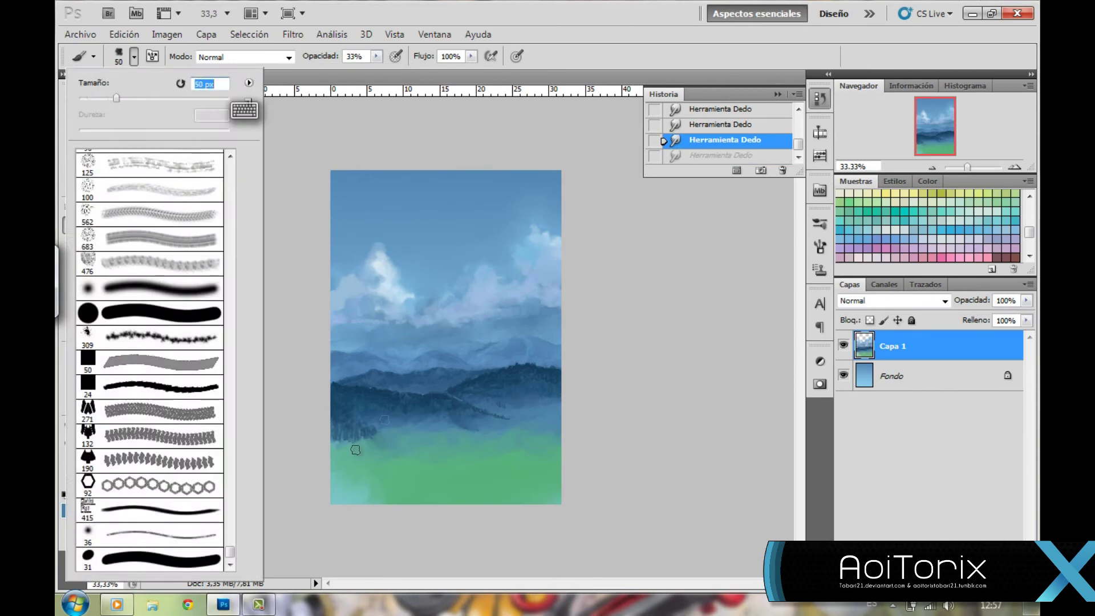
left_click(398, 463)
left_click(533, 472)
left_click(994, 353)
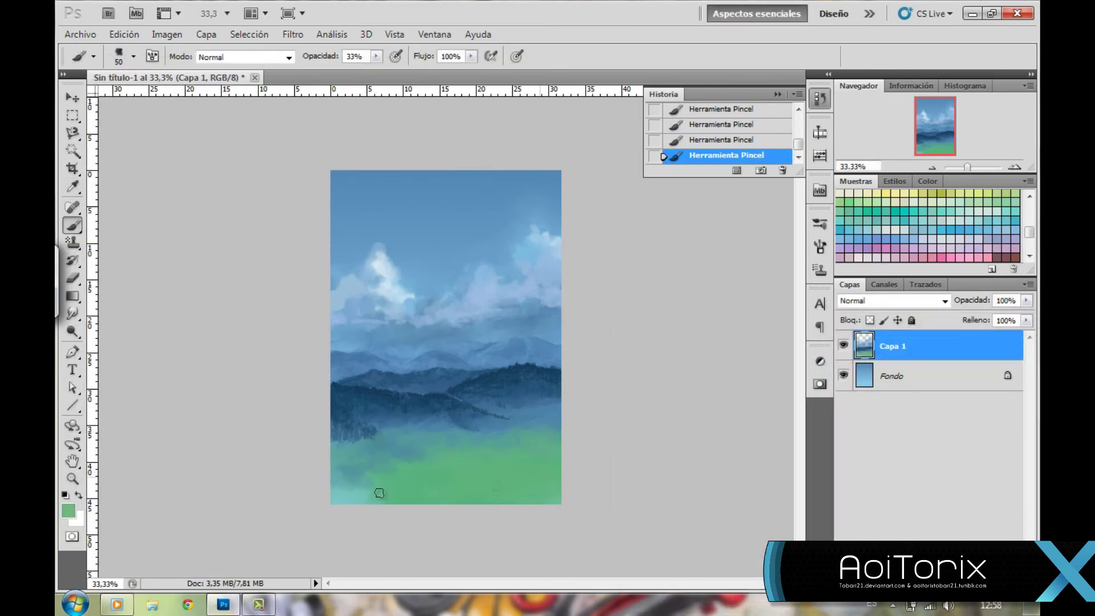
left_click(1014, 168)
left_click(588, 447, "alt")
- Dab light green onto the bottom of the field
left_click(68, 511)
left_click(961, 349)
left_click_drag(933, 151, 912, 151)
left_click(68, 511)
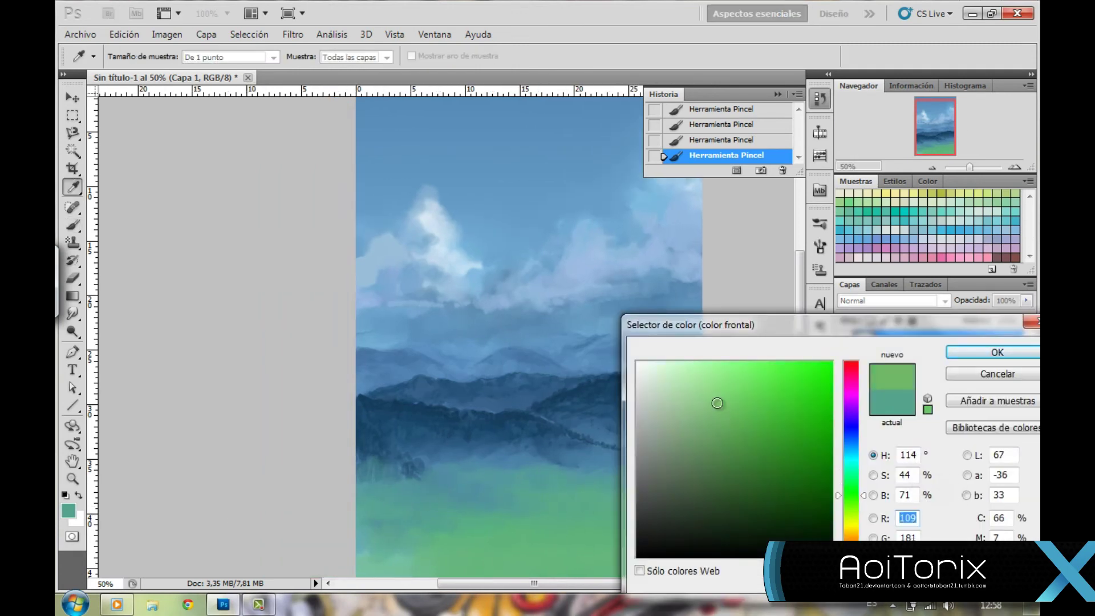
left_click(717, 404)
left_click(990, 342)
left_click_drag(542, 490, 692, 502)
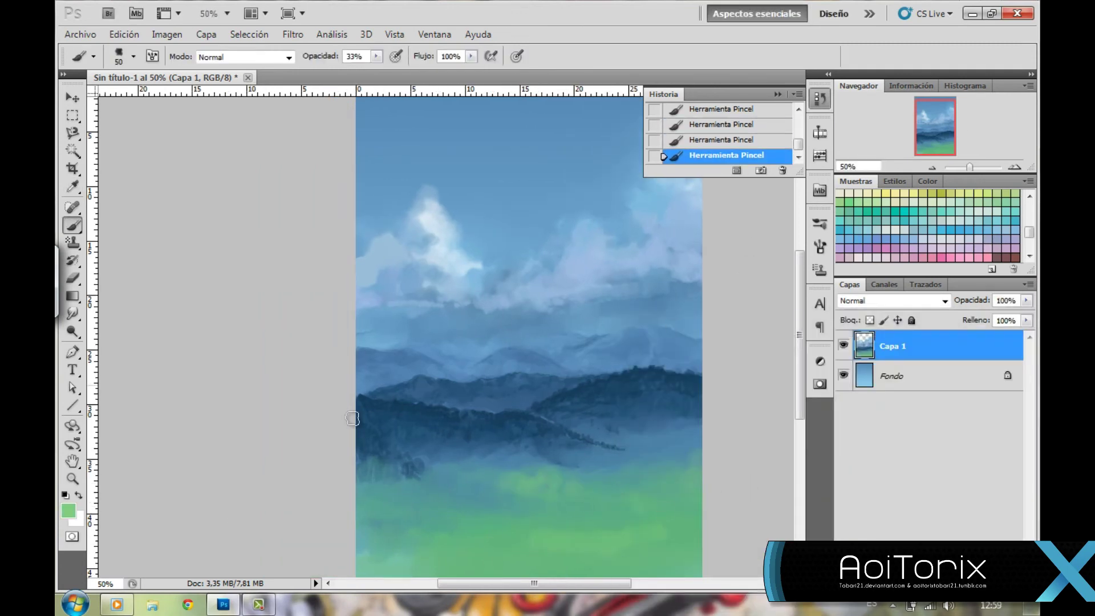
scroll(528, 337, "right", 3)
- Try teal and green shades, settling on a lighter green for the field
left_click(67, 511)
left_click(925, 347)
left_click(525, 506, "alt")
left_click(931, 166)
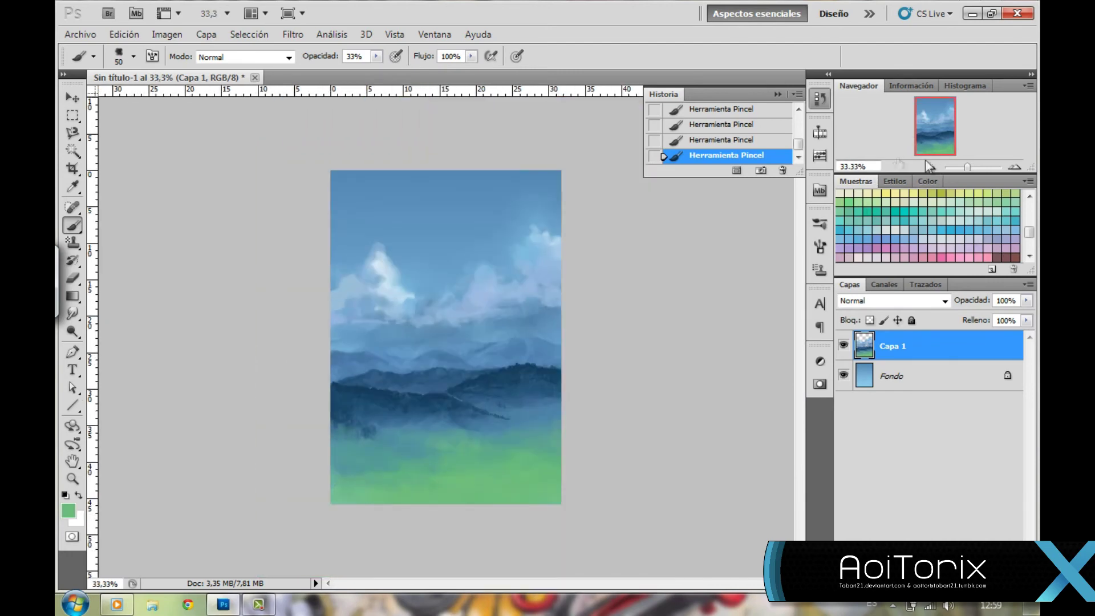
left_click(69, 511)
left_click(995, 343)
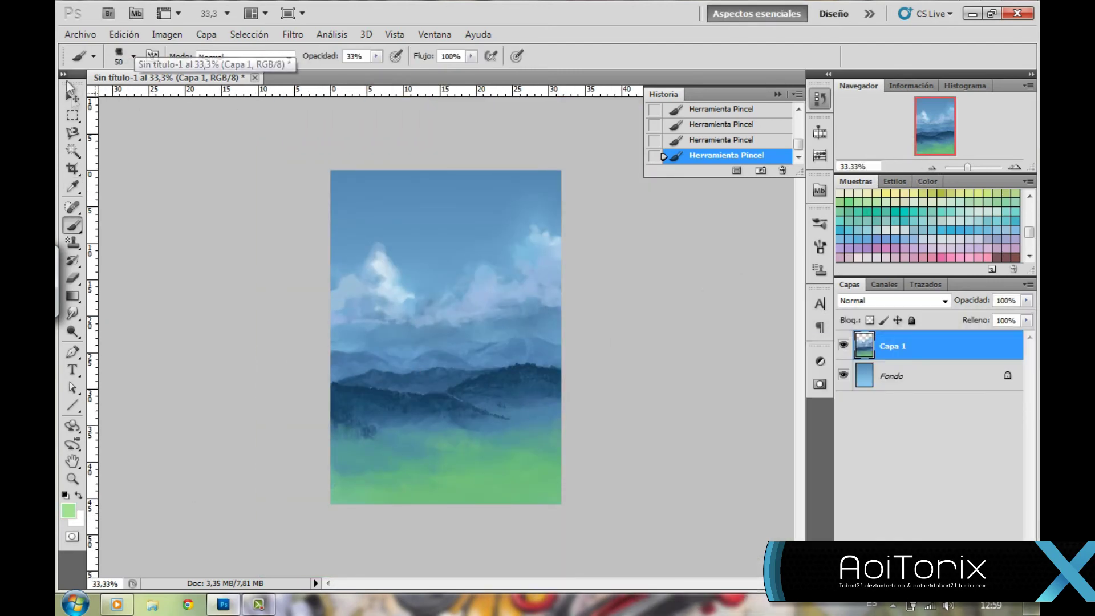
- Select the 125 px textured brush and resize it to 54
left_click(133, 56)
scroll(165, 342, "down", 5)
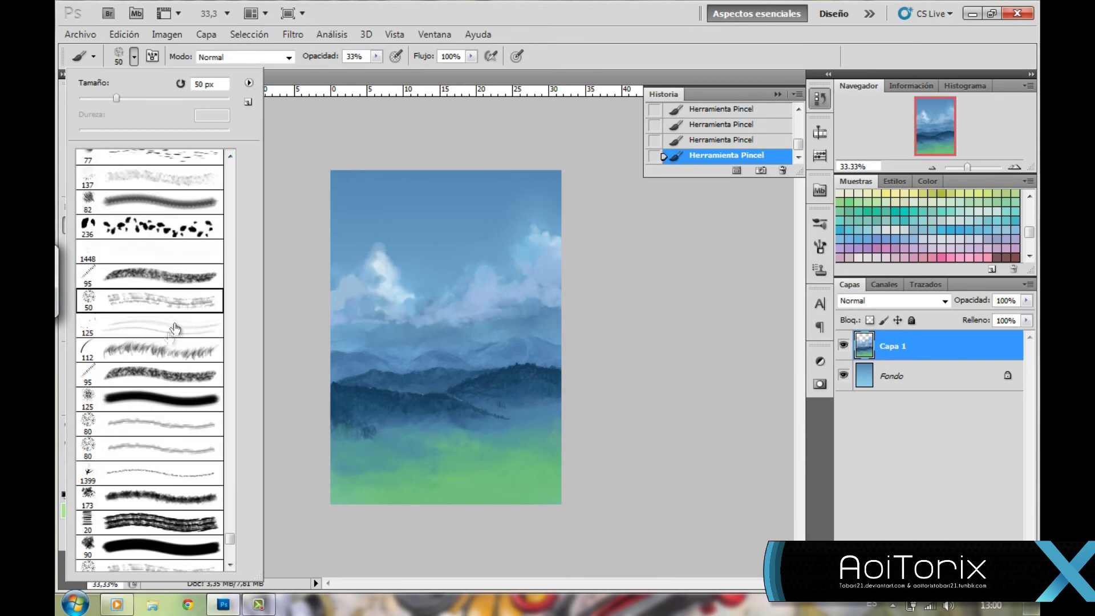
double_click(176, 311)
key("ctrl+plus")
left_click(132, 56)
double_click(171, 171)
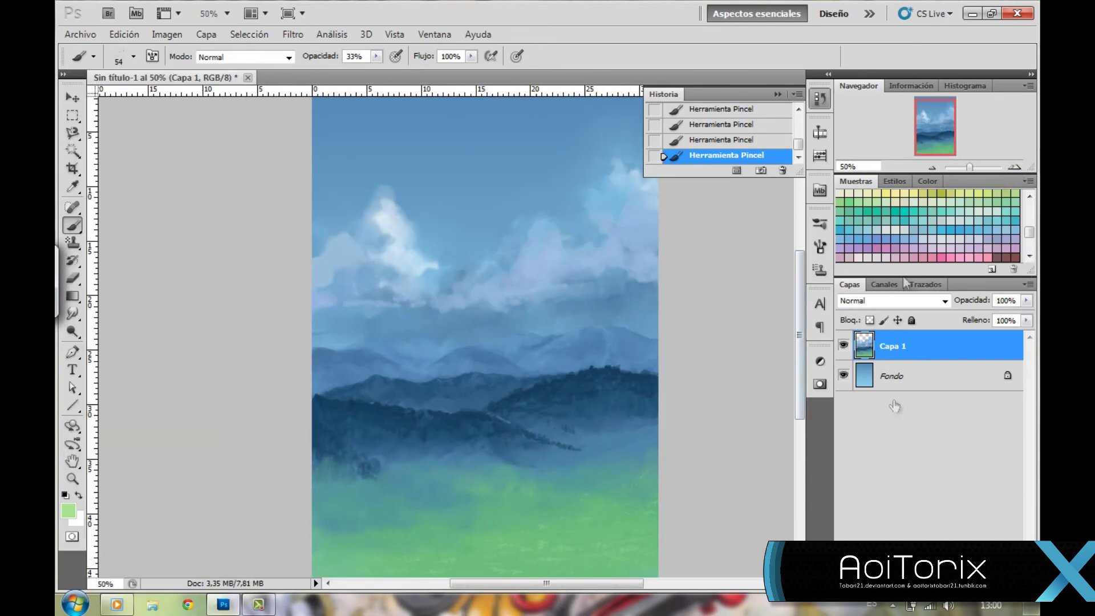
- Add a new empty layer and choose the 31 px round brush
key("ctrl+shift+alt+n")
left_click(133, 55)
left_click(149, 559)
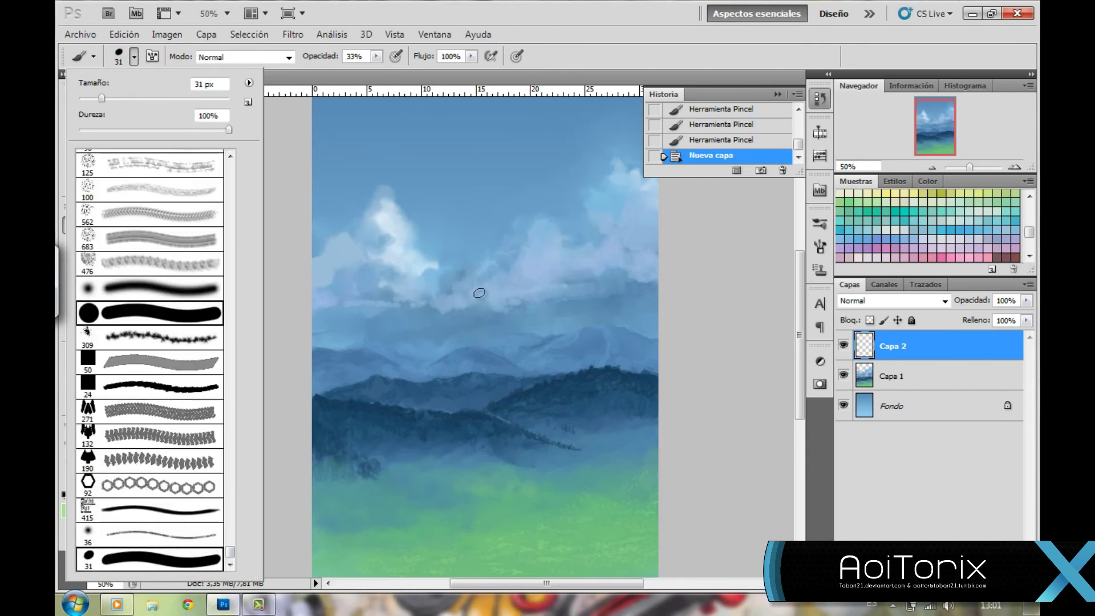
- Set Capa 2 to Superponer at 50% fill and paint strokes along the mountain ridges
key("Return")
left_click_drag(331, 394, 539, 374)
left_click(893, 301)
left_click_drag(1026, 320, 987, 342)
left_click_drag(518, 353, 656, 365)
- Choose a blue-grey, then sample dark teal from the ridge as paint colour
left_click(68, 510)
left_click(582, 422)
key("Return")
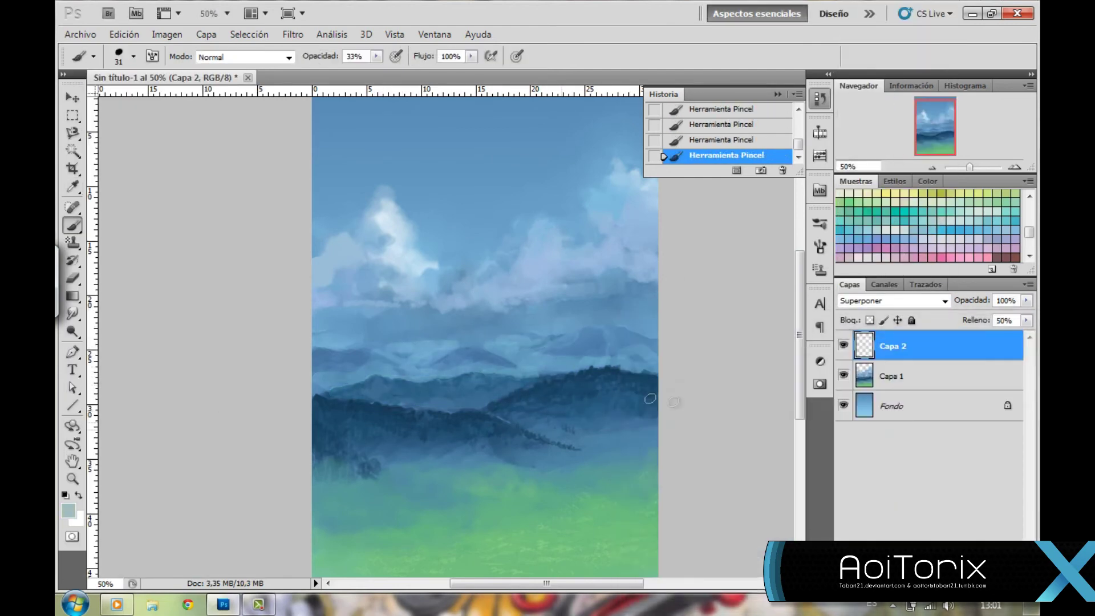
left_click(68, 510)
left_click(319, 425)
key("Return")
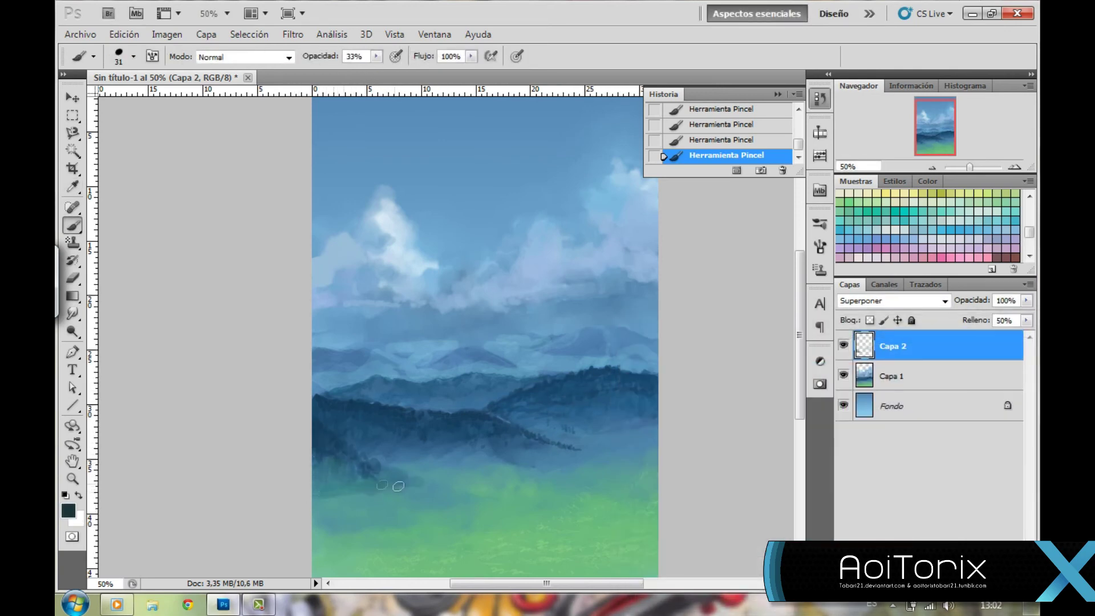
- Lasso the mountains, apply Gaussian Blur to the selection, and deselect
key("e")
key("l")
left_click_drag(313, 342, 656, 342)
key("ctrl+f")
key("ctrl+d")
- Paint more overlay strokes, then erase overlay paint from the clouds with a 156 px soft eraser
key("b")
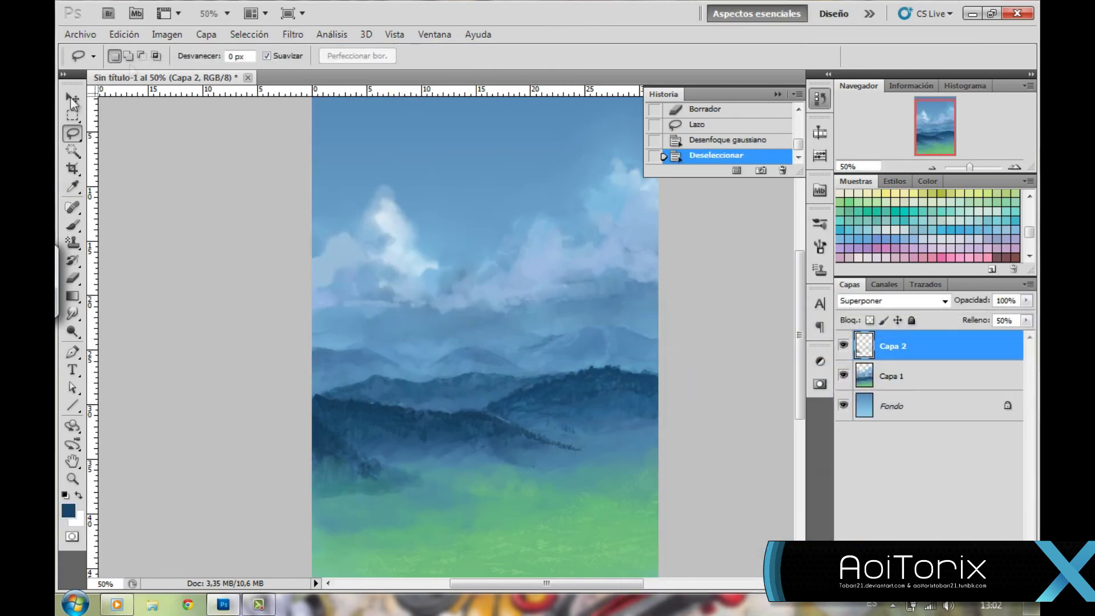
left_click(133, 56)
mouse_move(388, 314)
left_mouse_down()
mouse_move(570, 325)
mouse_move(497, 290)
left_mouse_up()
key("e")
right_click(147, 227)
double_click(147, 227)
left_click_drag(553, 256, 627, 297)
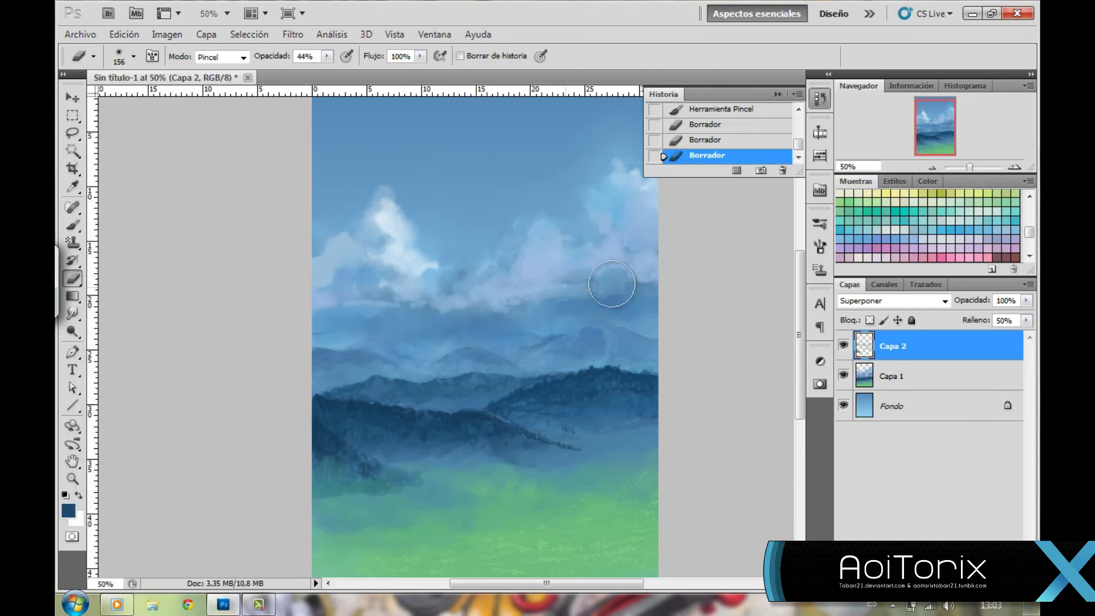
- Hide Capa 2 and make Capa 1 active again
key("ctrl+plus")
left_click(913, 379)
left_click(844, 345)
- With the 31 px round brush, paint fine detail into the clouds and distant mountains
key("b")
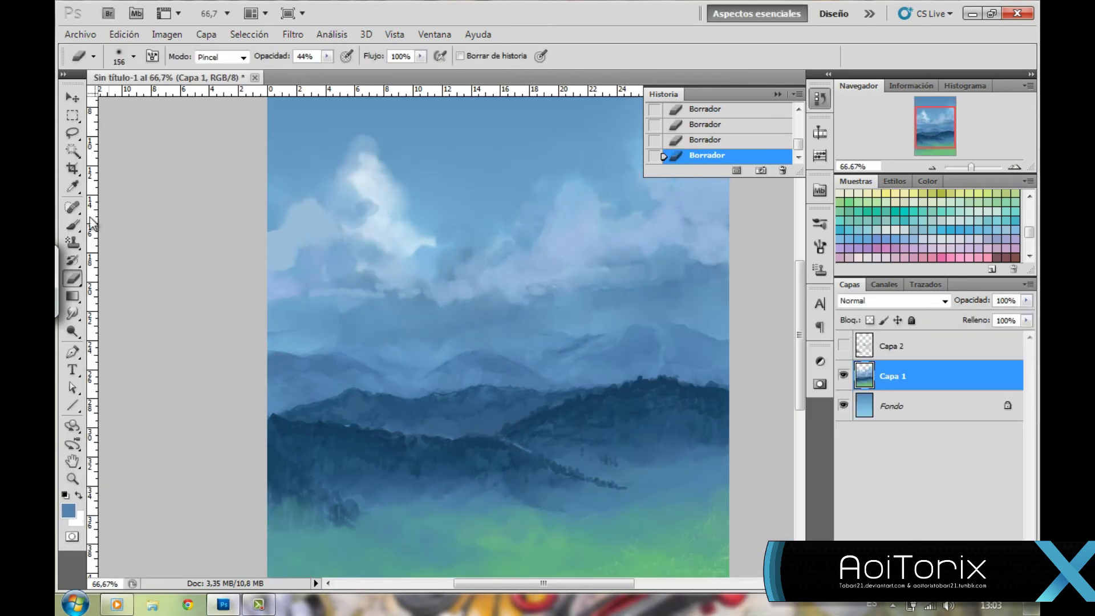
left_click(134, 56)
double_click(80, 171)
key("ctrl+plus")
key("ctrl+plus")
left_click_drag(297, 401, 348, 378)
left_click_drag(245, 407, 262, 412)
left_click_drag(259, 407, 279, 422)
- Zoom out to 100% and adjust the foreground colour
key("ctrl+minus")
left_click(68, 510)
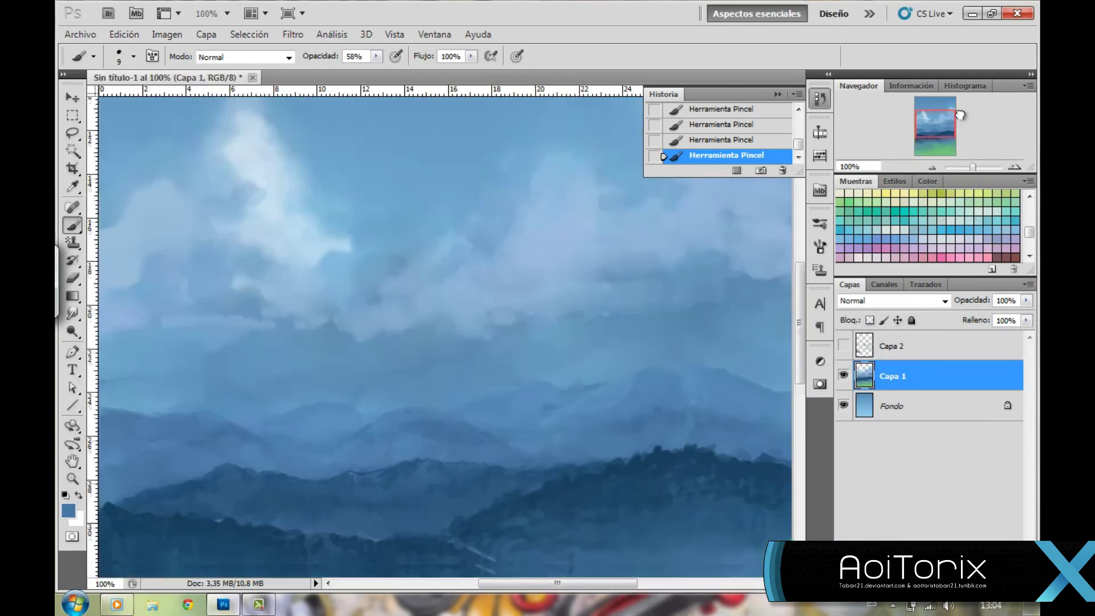
left_click_drag(960, 115, 959, 117)
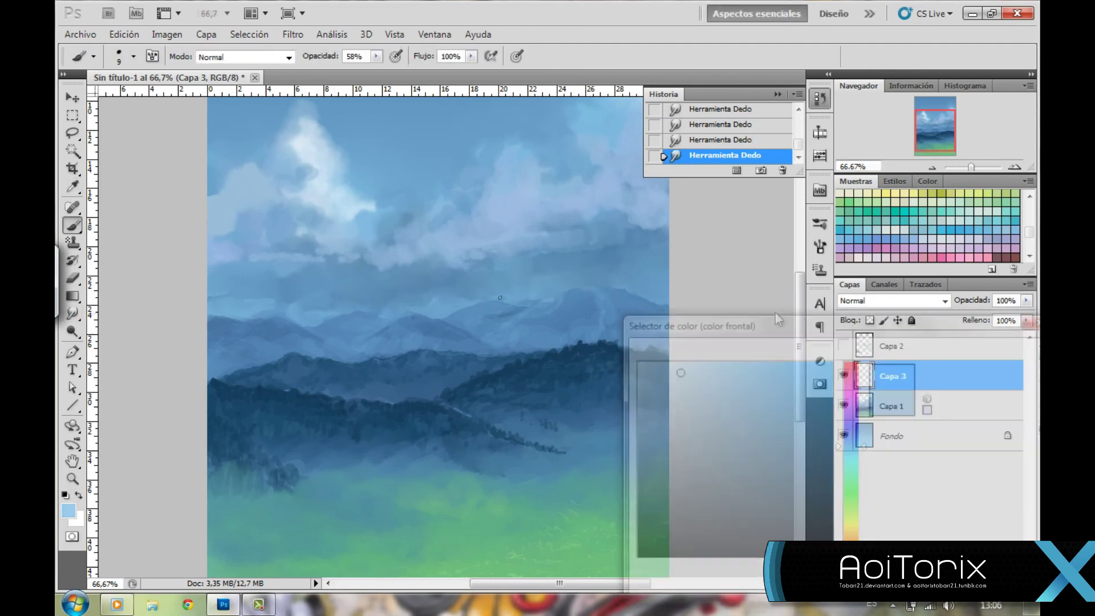
- Paint and smudge white snow highlights along the distant mountain ridges on Capa 3
key("r")
left_click_drag(579, 281, 646, 282)
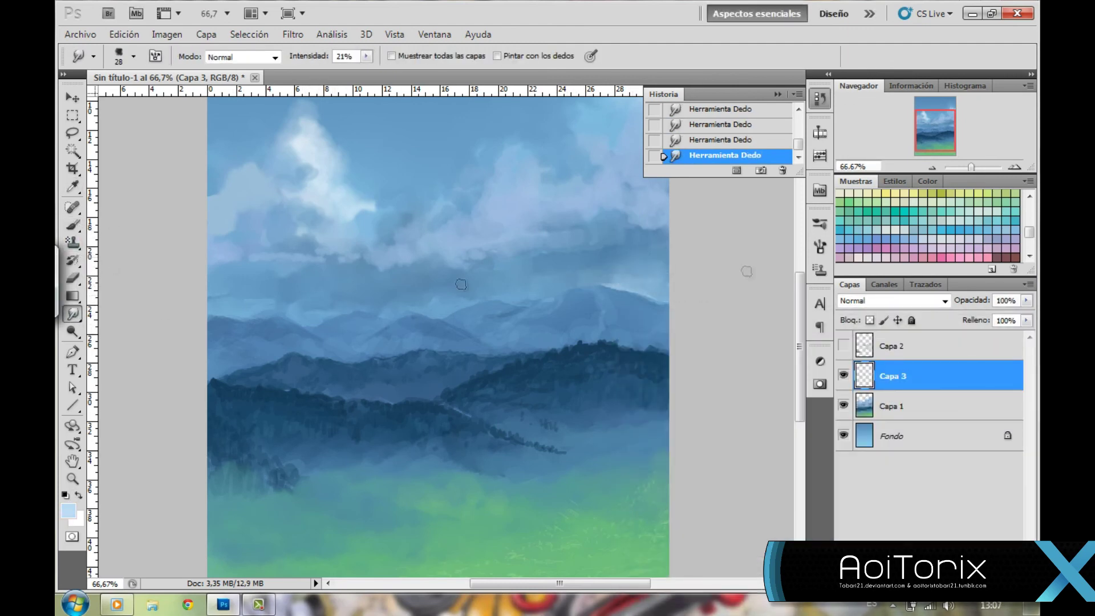
key("b")
left_click_drag(449, 310, 486, 299)
left_click_drag(305, 325, 290, 314)
key("r")
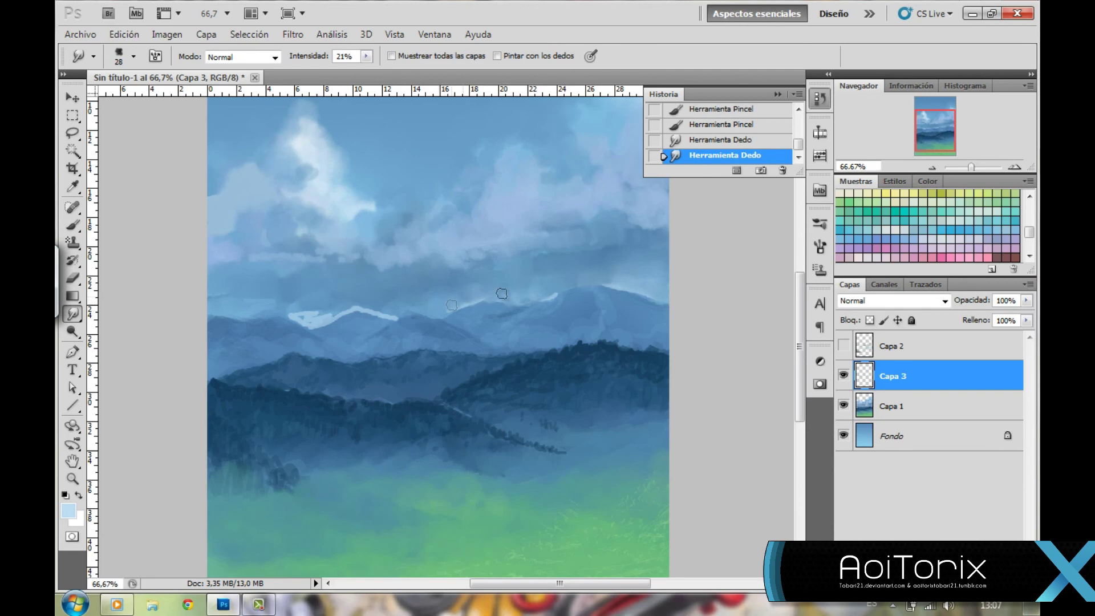
- Show the overlay layer Capa 2 again at 34% opacity
left_click(843, 346)
left_click(890, 346)
key("ctrl+minus")
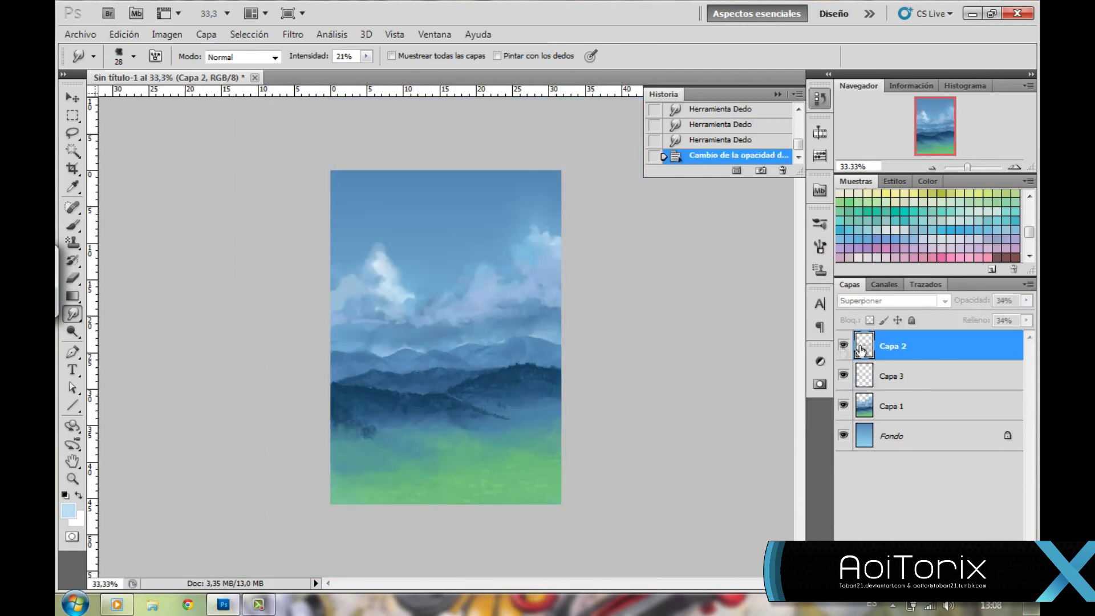
key("ctrl+plus")
- Paint light strokes over the mountains on Capa 2 with a 62 px brush
key("b")
left_click(134, 56)
left_click_drag(230, 556, 229, 399)
double_click(160, 399)
key("ctrl+plus")
key("ctrl+plus")
left_click_drag(319, 411, 350, 372)
left_click_drag(536, 399, 565, 376)
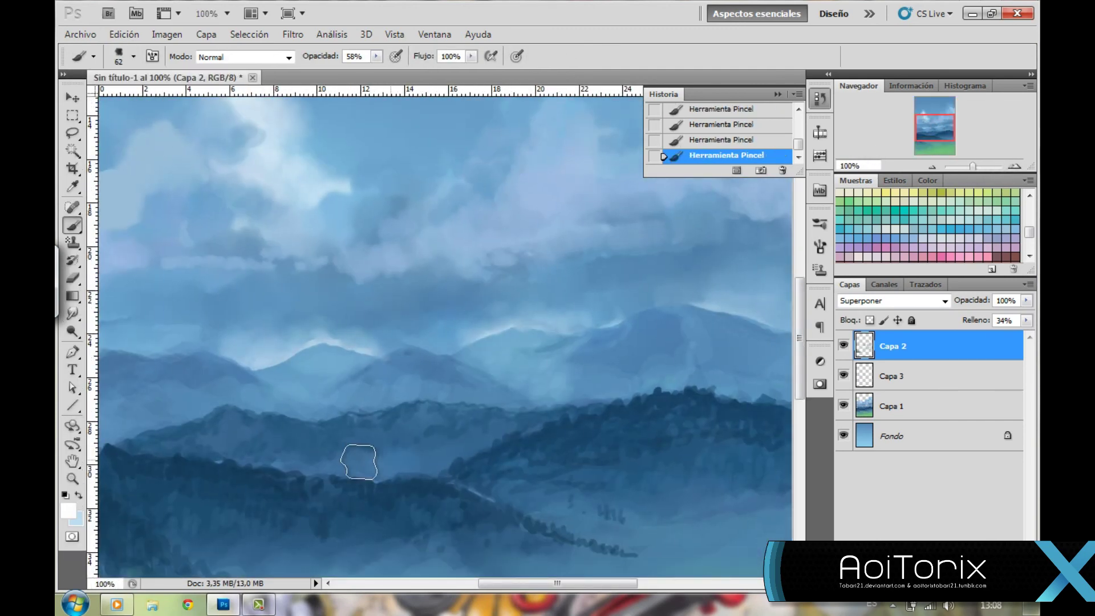
key("ctrl+minus")
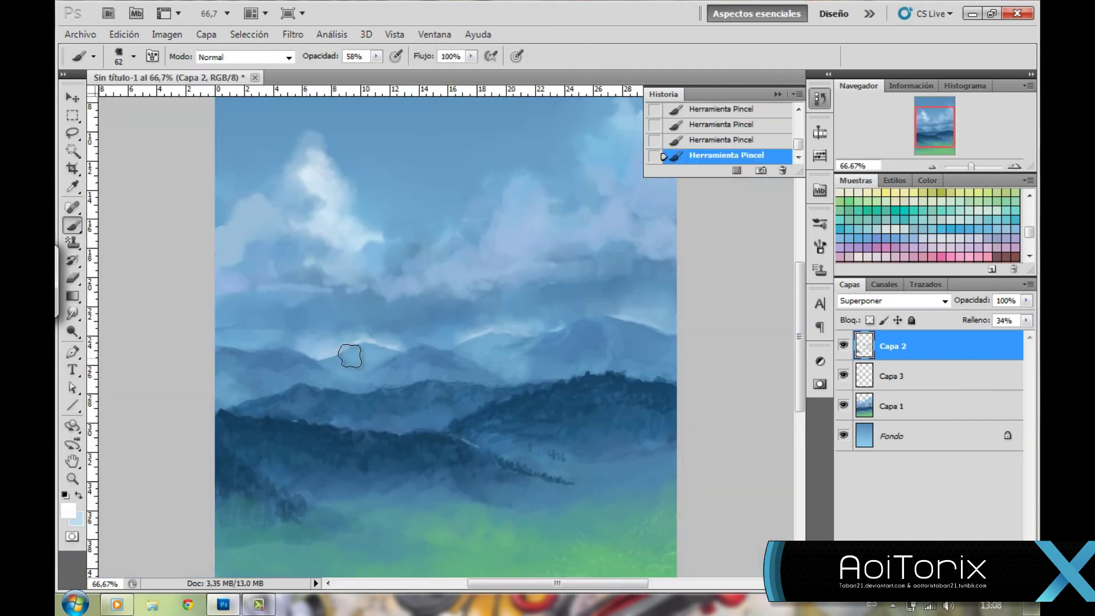
key("e")
key("ctrl+minus")
key("ctrl+minus")
key("ctrl+minus")
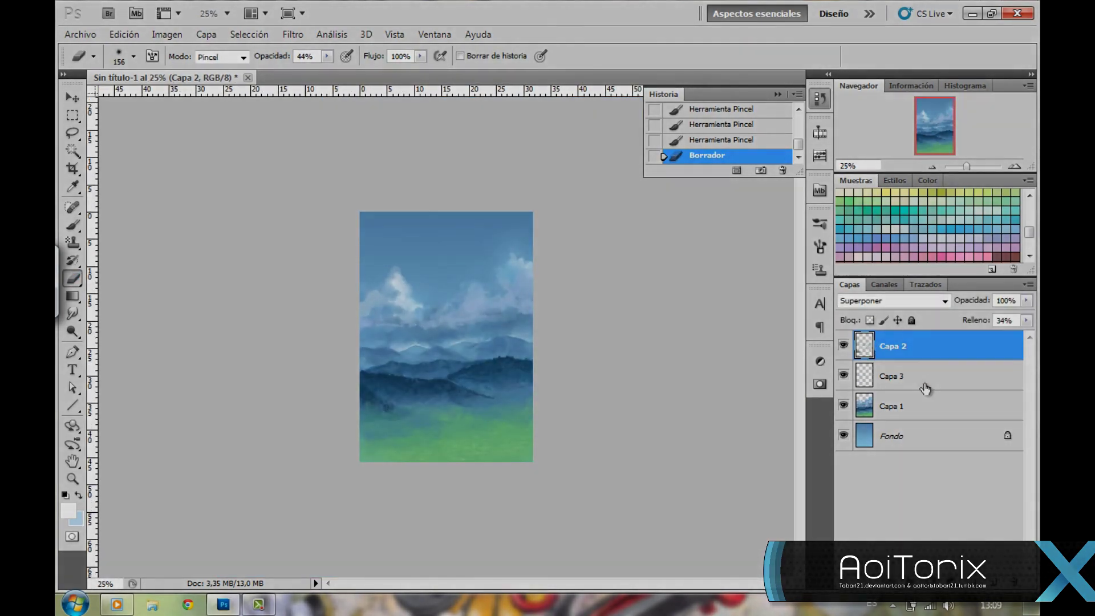